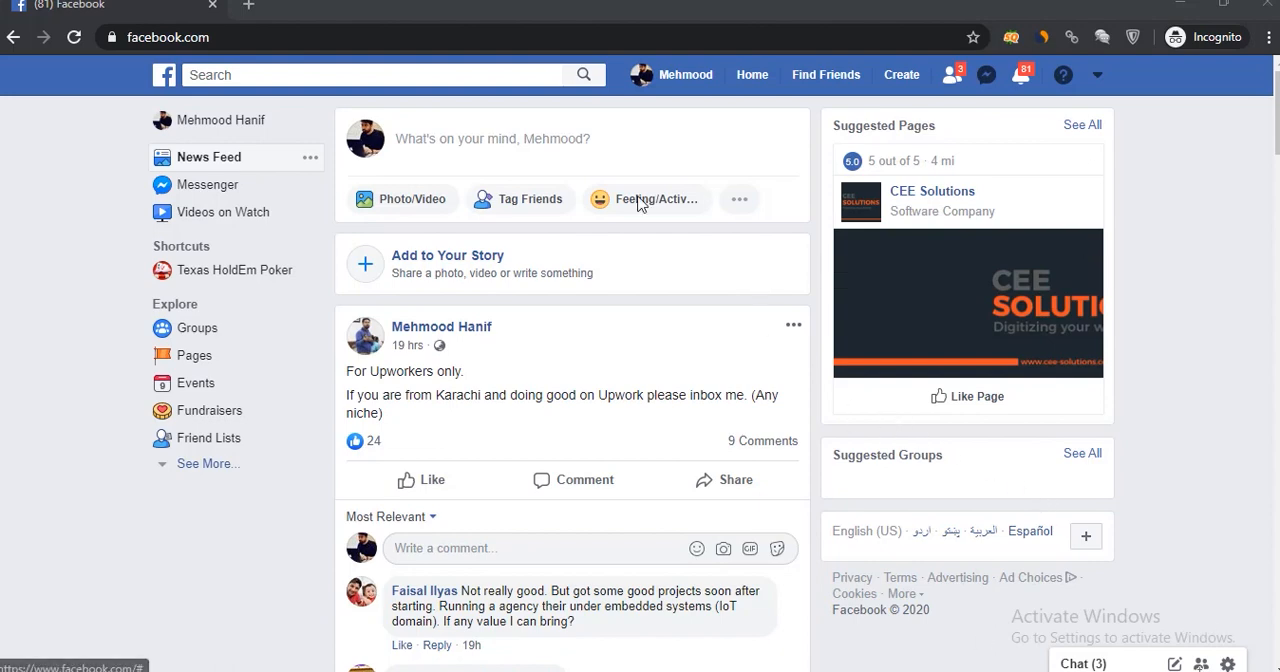
Open business.facebook.com in a new browser tab.
{"action": "left_click", "coordinate": [248, 6]}
{"action": "type", "text": "bu"}
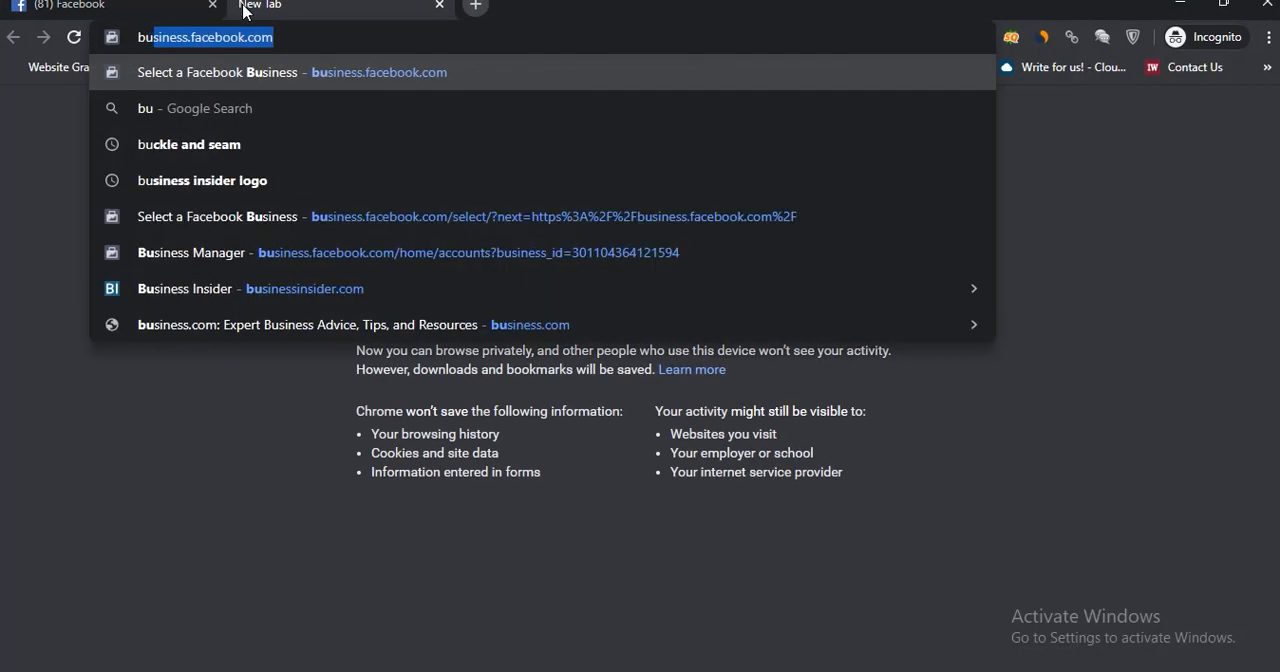
{"action": "type", "text": "siness"}
{"action": "key", "text": "Return"}
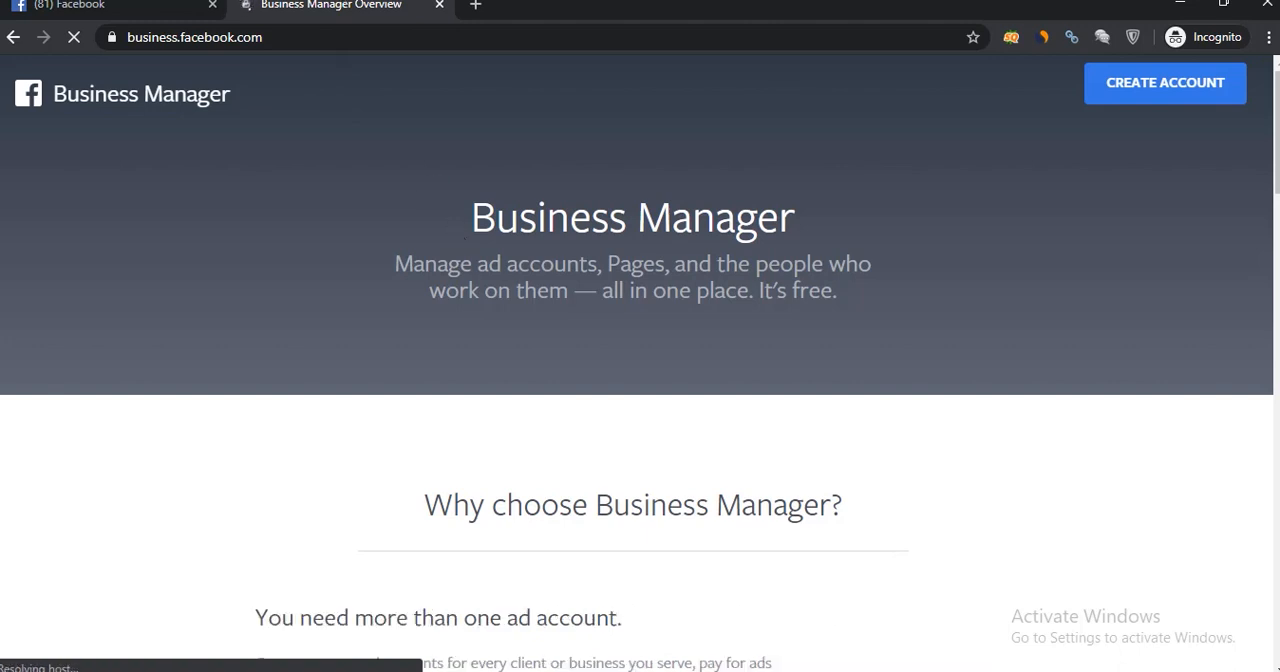
{"action": "left_click", "coordinate": [90, 6]}
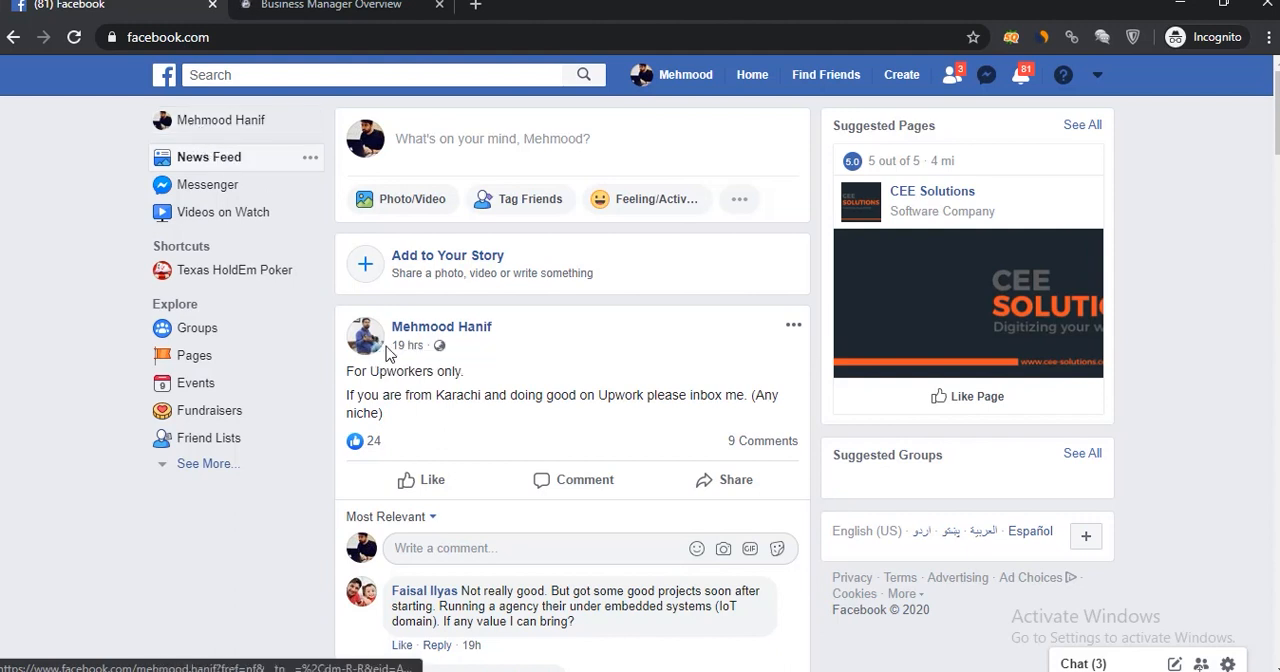
{"action": "mouse_move", "coordinate": [375, 346]}
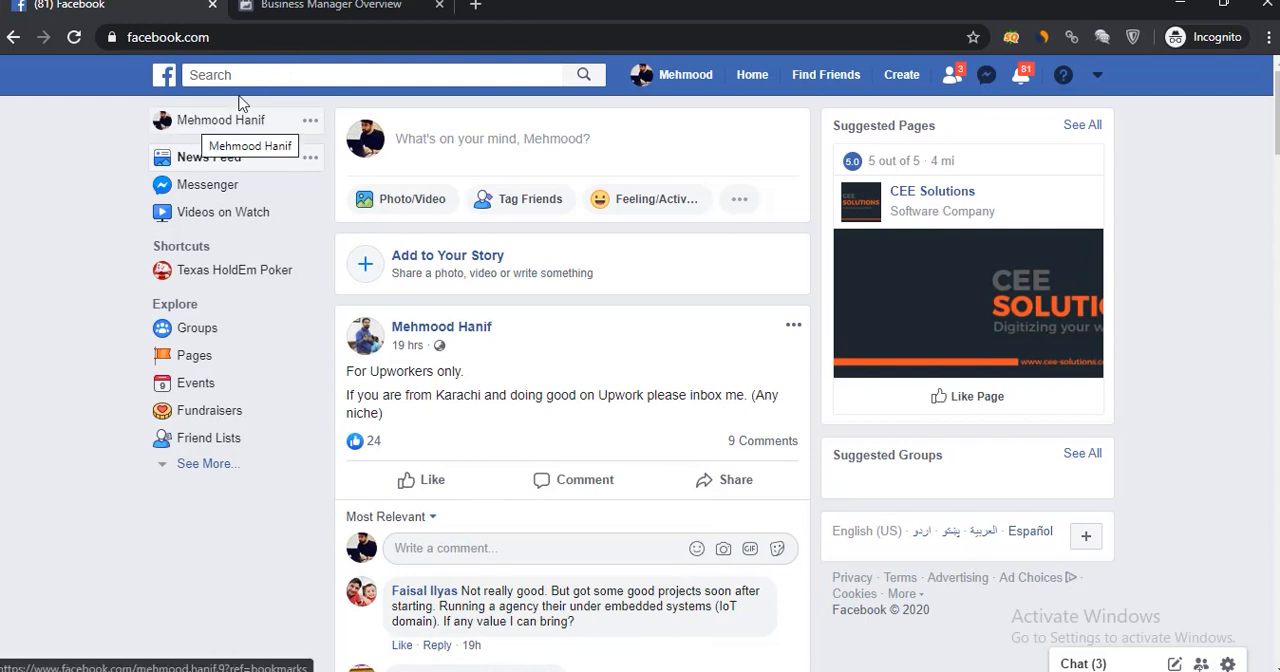
{"action": "left_click", "coordinate": [325, 9]}
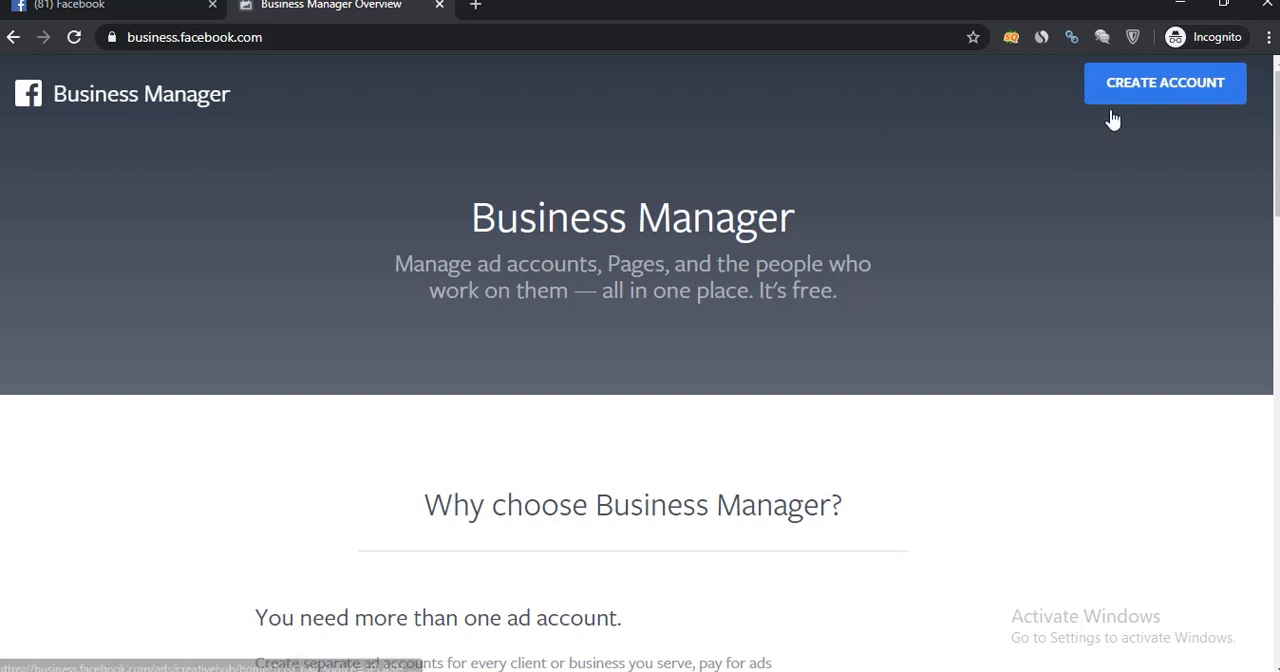
Start creating a Business Manager account and enter "ABC Textile Company" as the business and account name.
{"action": "left_click", "coordinate": [1145, 103]}
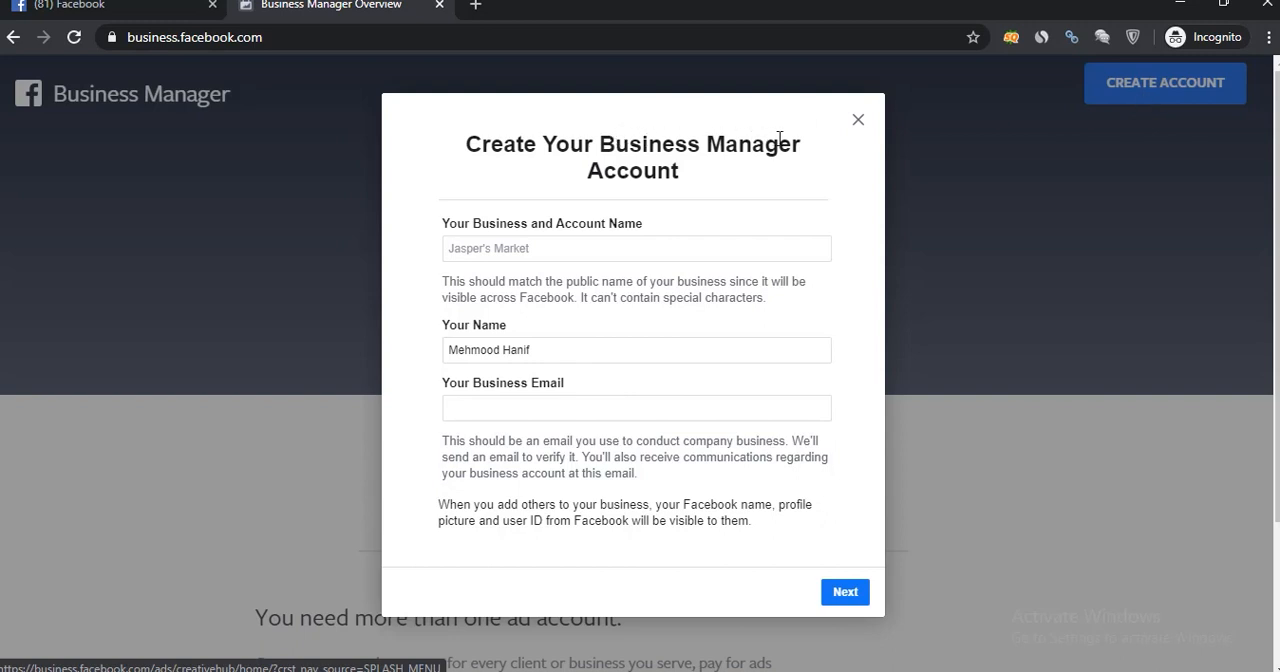
{"action": "left_click", "coordinate": [481, 248]}
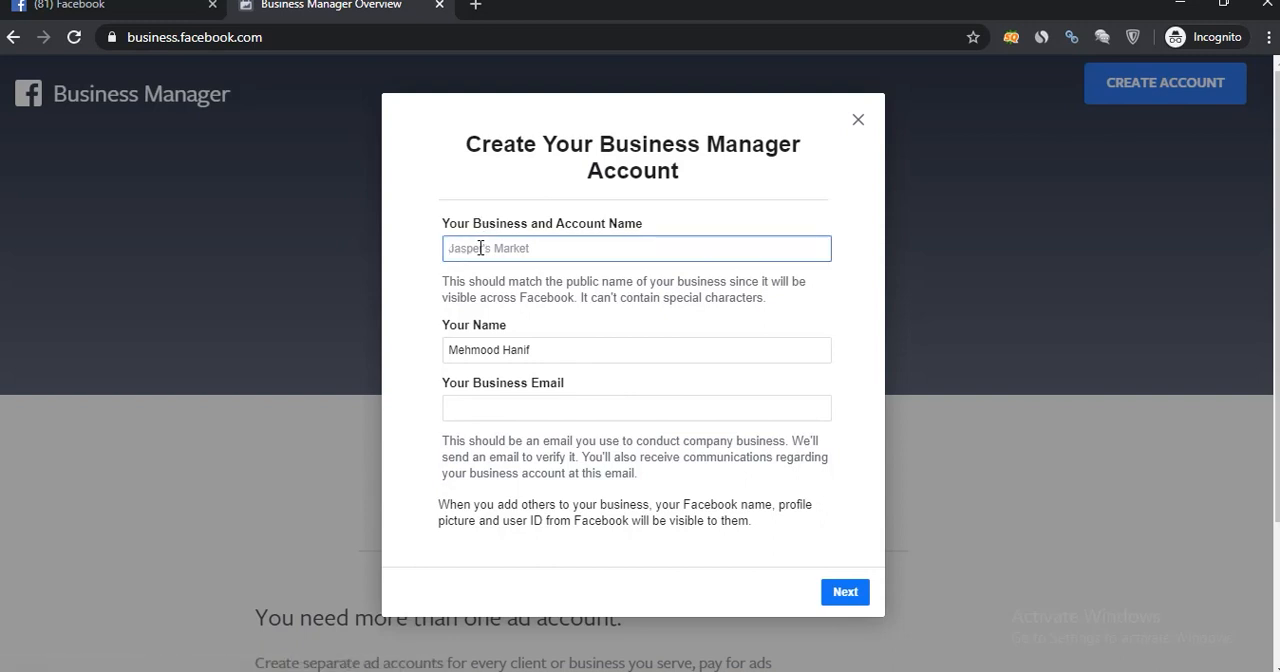
{"action": "type", "text": "Mehmood"}
{"action": "left_click_drag", "start_coordinate": [510, 252], "coordinate": [400, 253]}
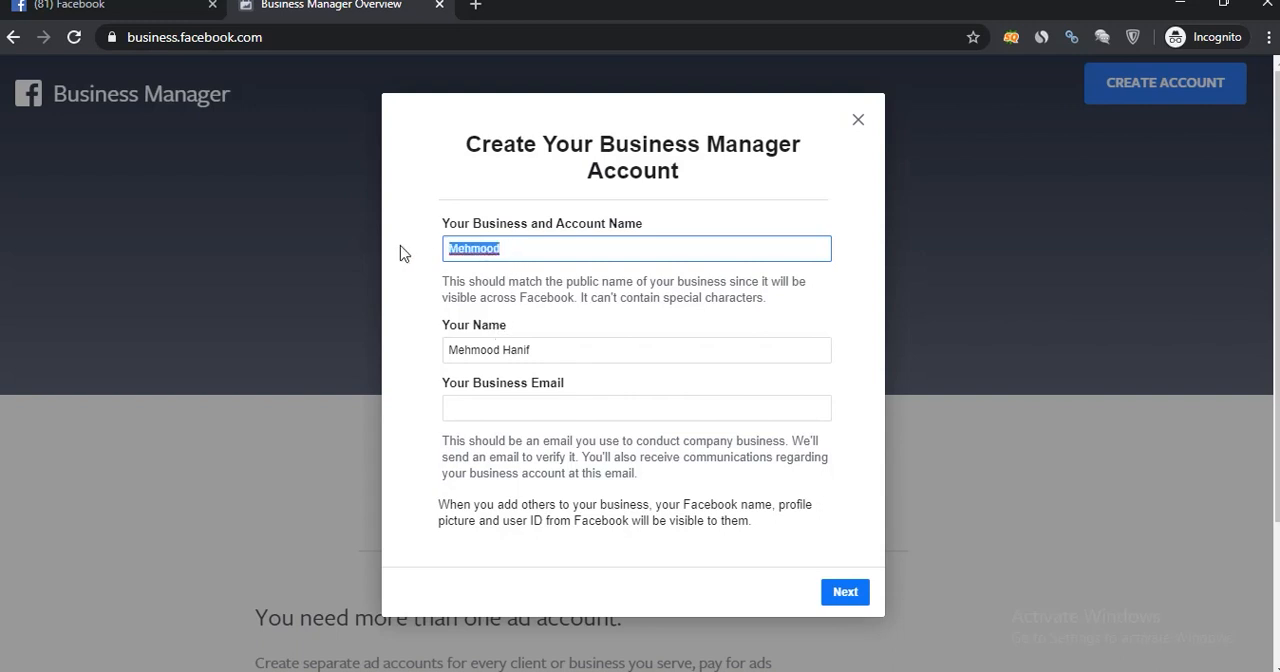
{"action": "type", "text": "ABC Textile Company"}
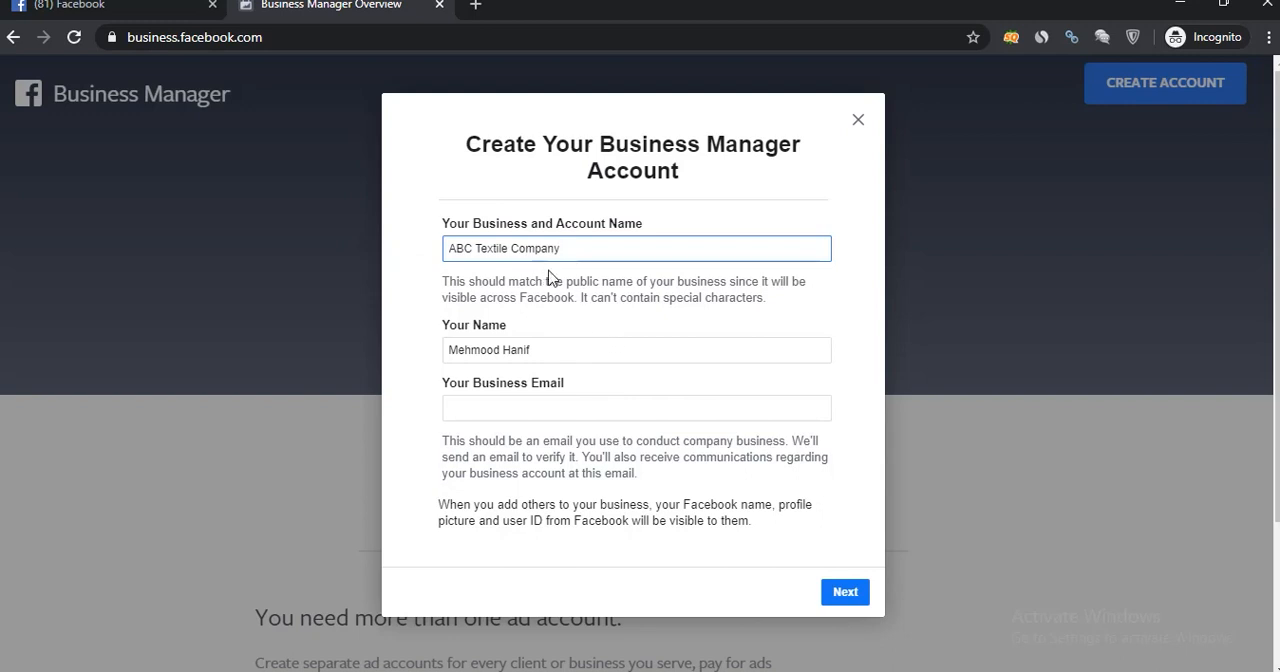
Enter the business email address and continue to the business details form.
{"action": "left_click", "coordinate": [526, 411]}
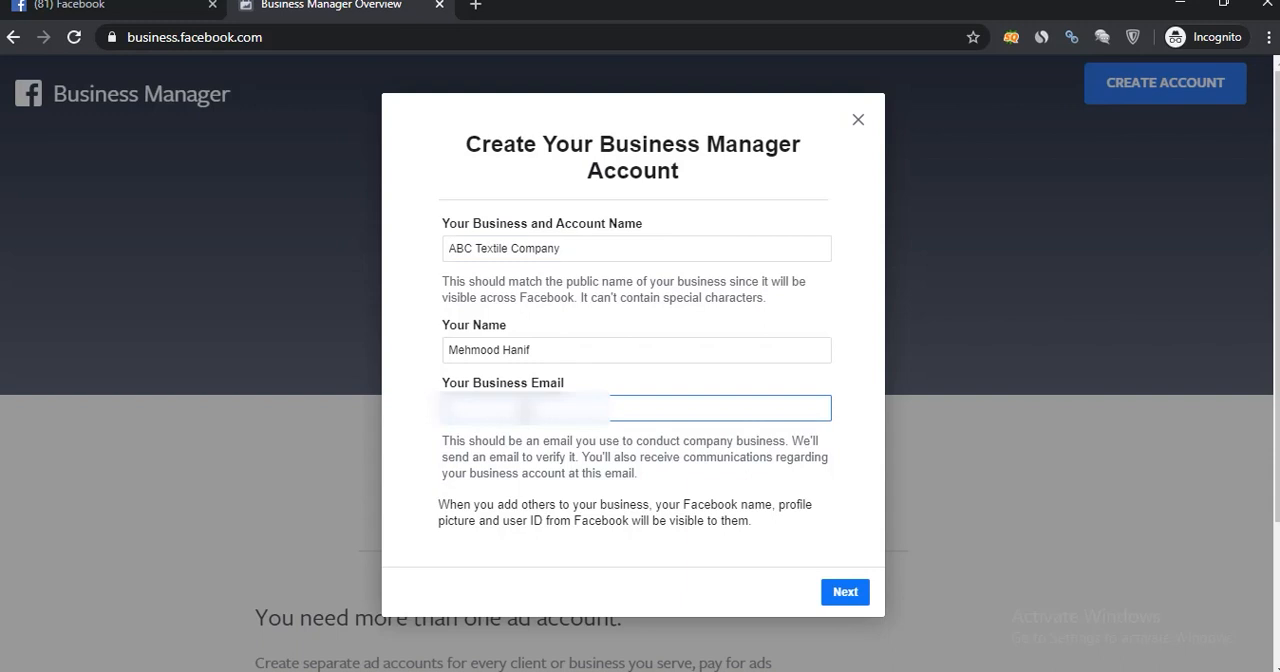
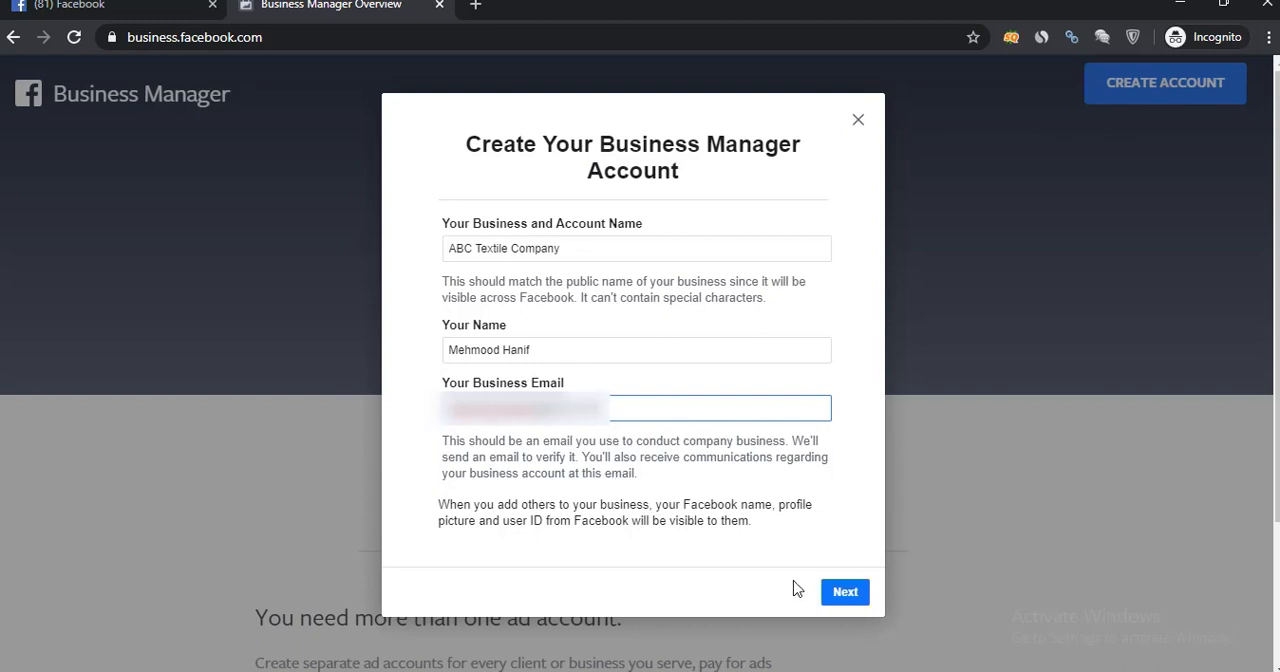
{"action": "left_click", "coordinate": [843, 592]}
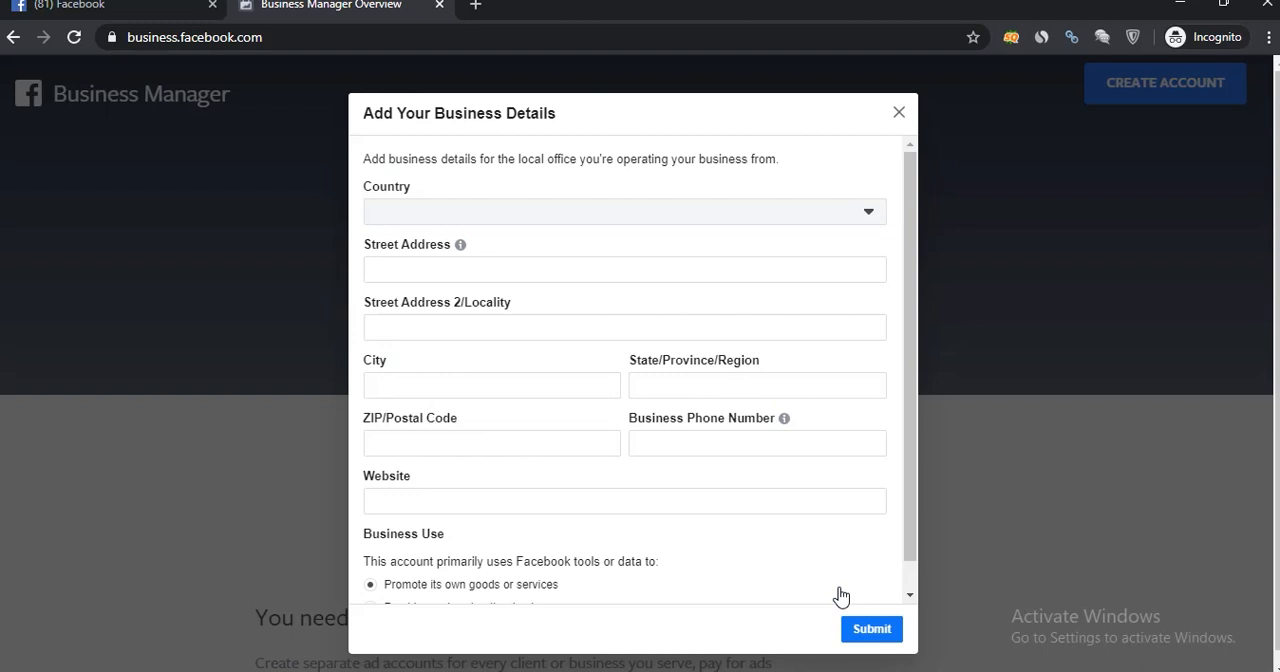
Set the business country to Pakistan.
{"action": "left_click", "coordinate": [720, 217]}
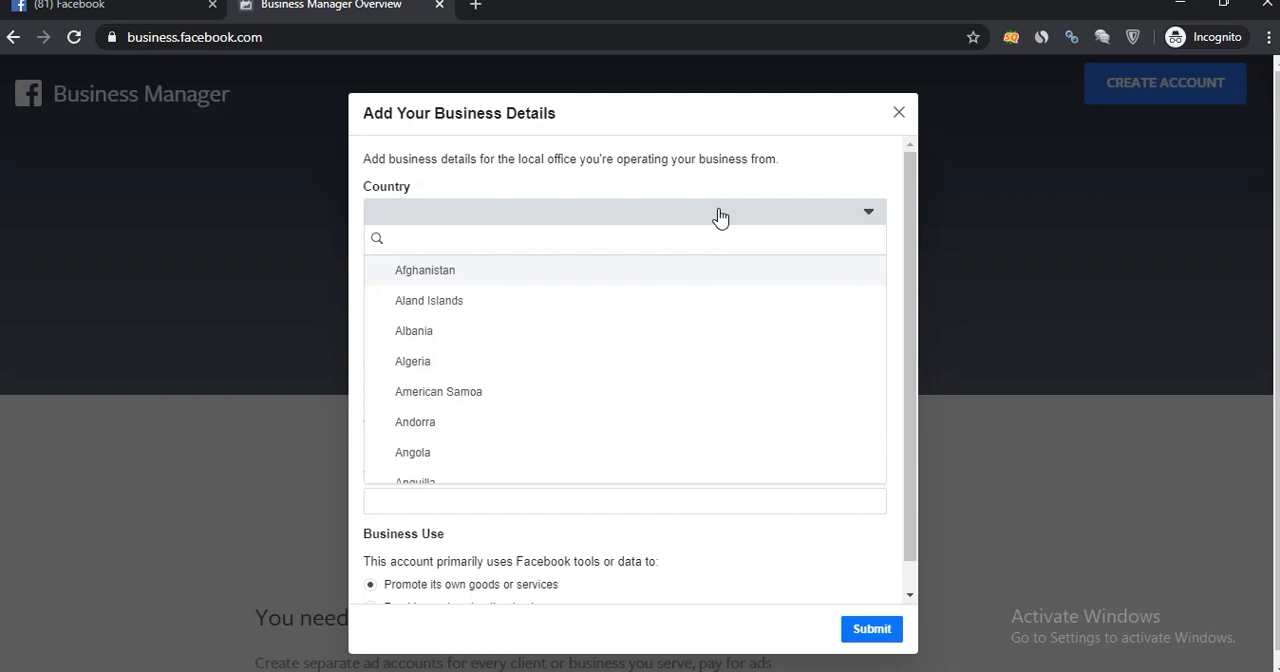
{"action": "type", "text": "pa"}
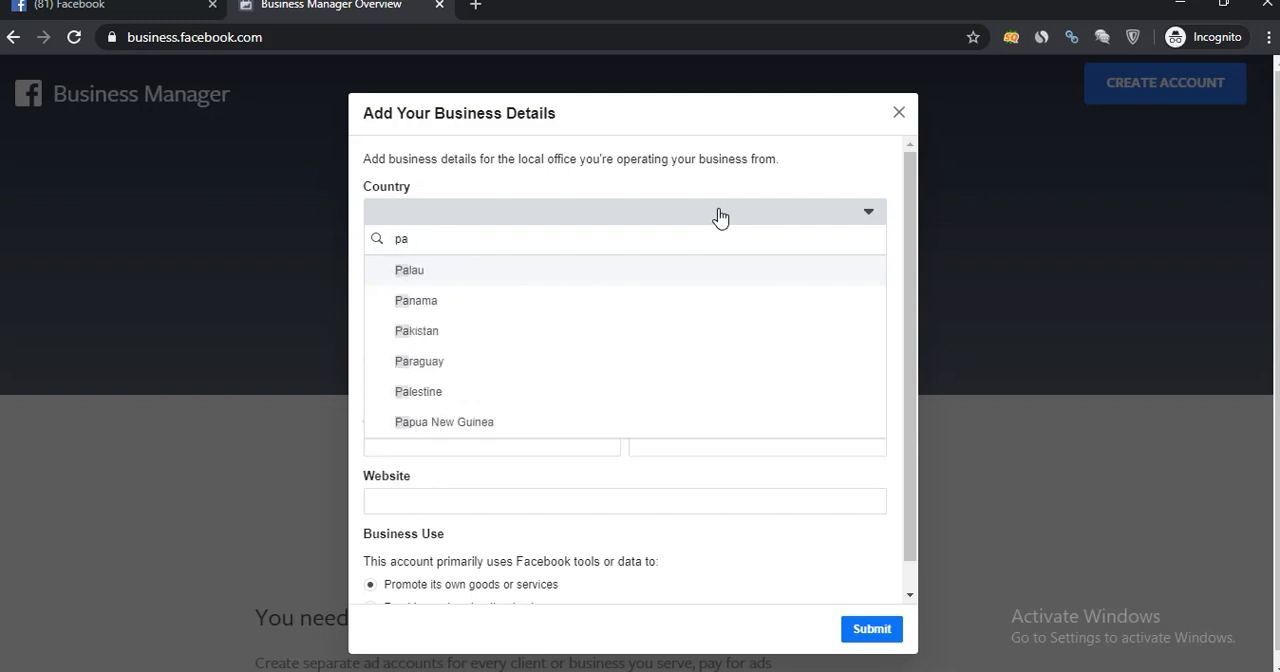
{"action": "type", "text": "k"}
{"action": "left_click", "coordinate": [571, 277]}
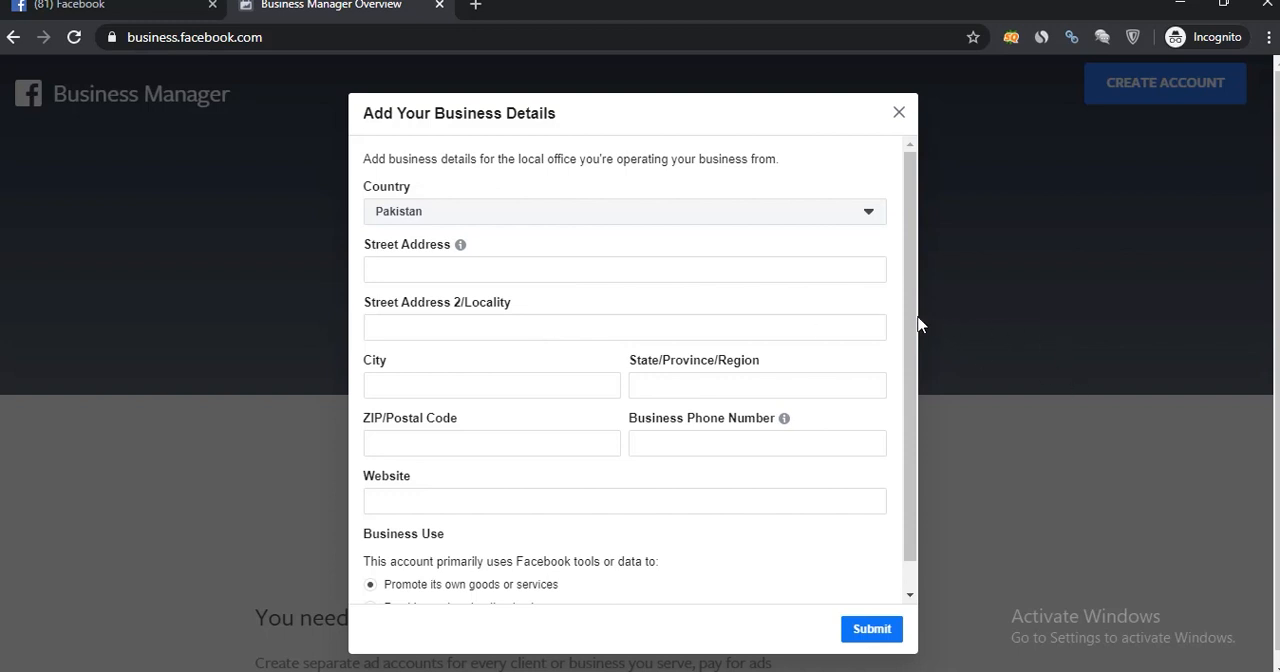
{"action": "left_click_drag", "start_coordinate": [917, 320], "coordinate": [920, 386]}
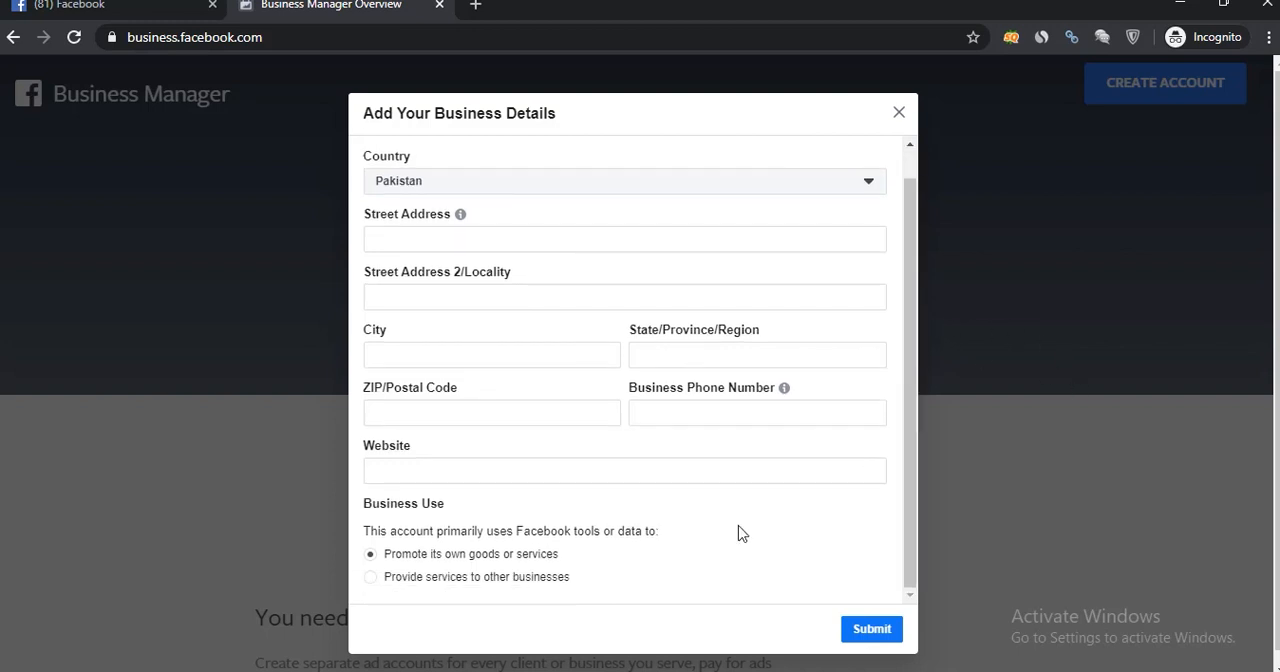
Try the "Provide services to other businesses" option, restore "Promote its own goods or services", and try to submit the form.
{"action": "left_click", "coordinate": [508, 472]}
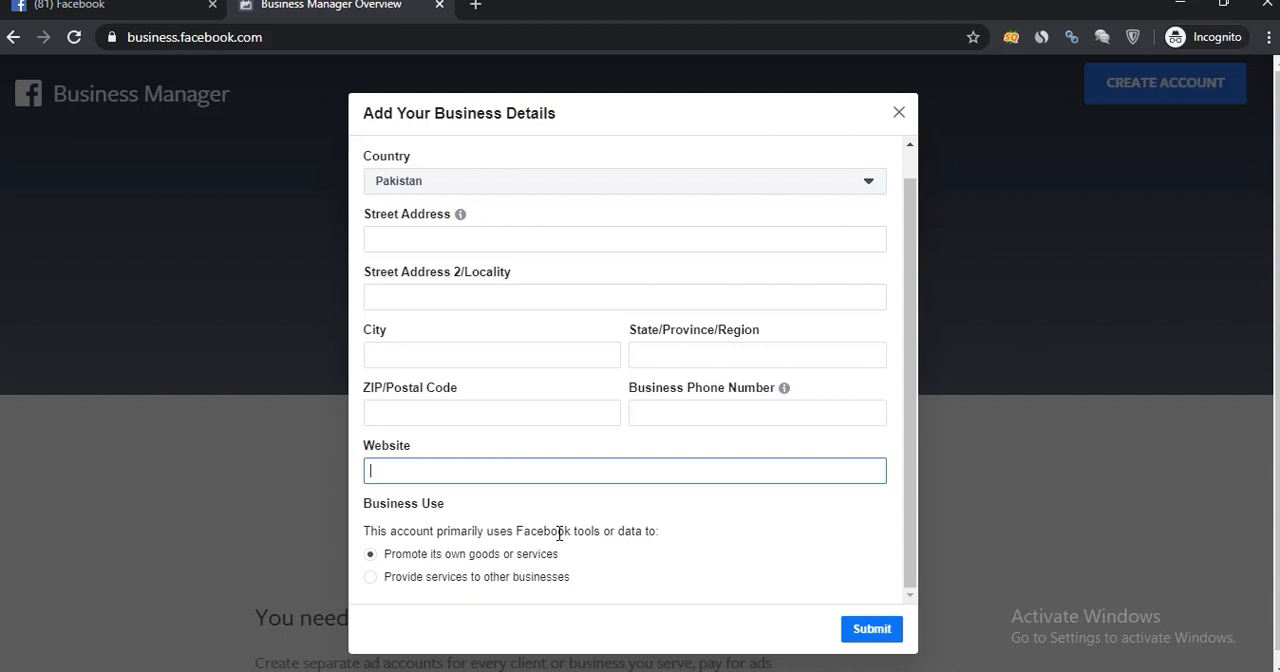
{"action": "left_click", "coordinate": [495, 588]}
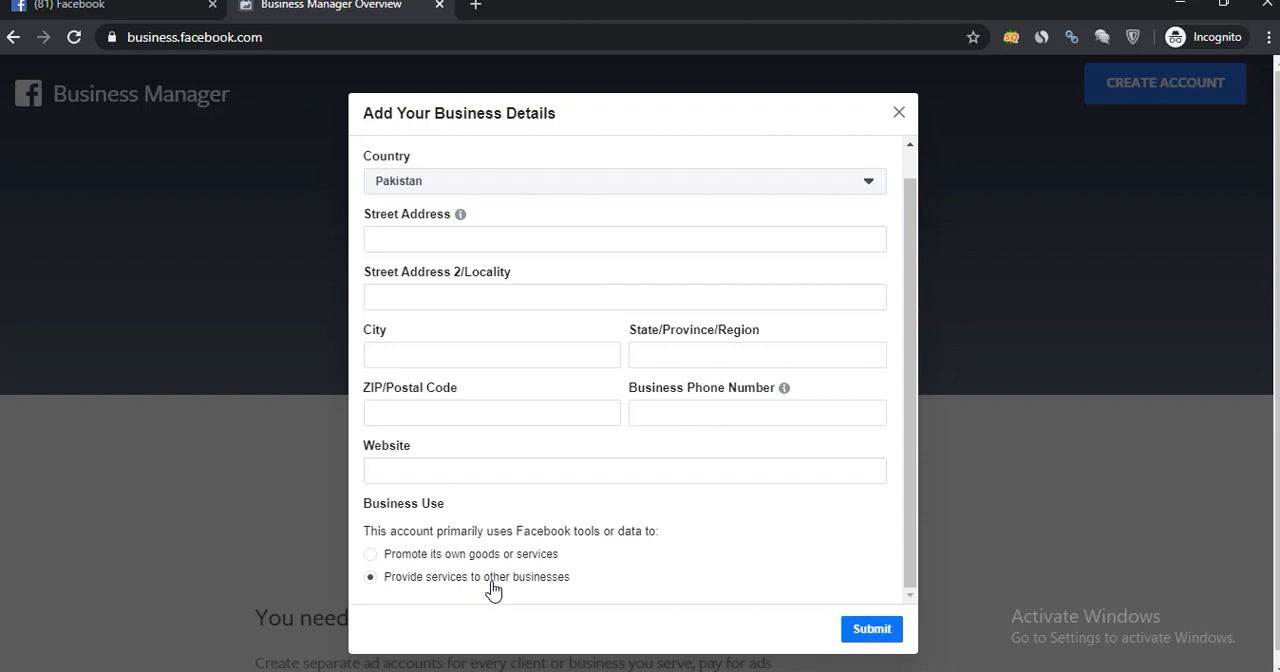
{"action": "left_click", "coordinate": [478, 558]}
{"action": "left_click", "coordinate": [877, 633]}
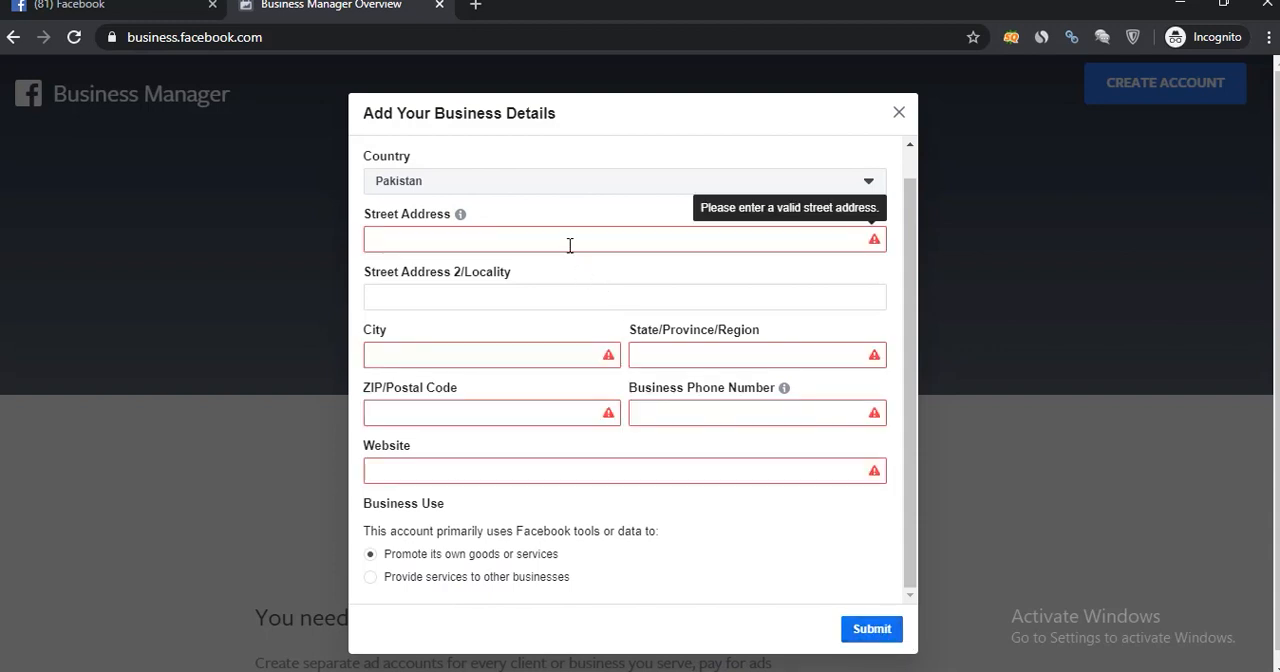
{"action": "left_click", "coordinate": [640, 670]}
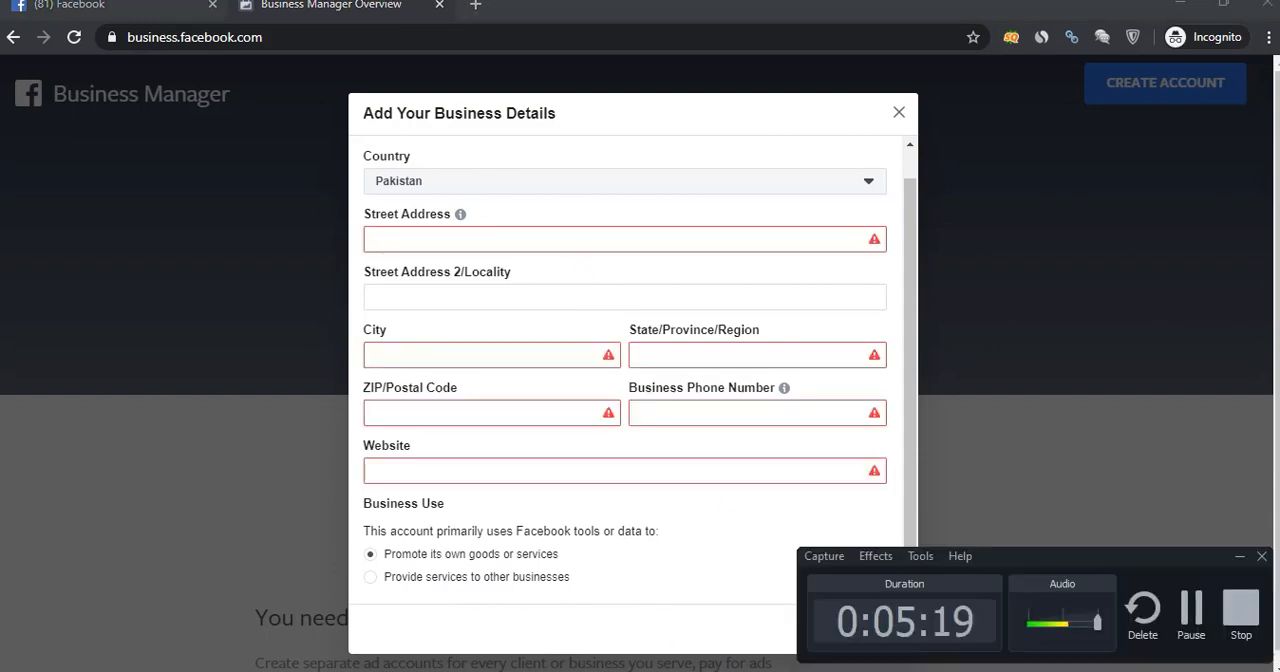
{"action": "left_click", "coordinate": [1188, 622]}
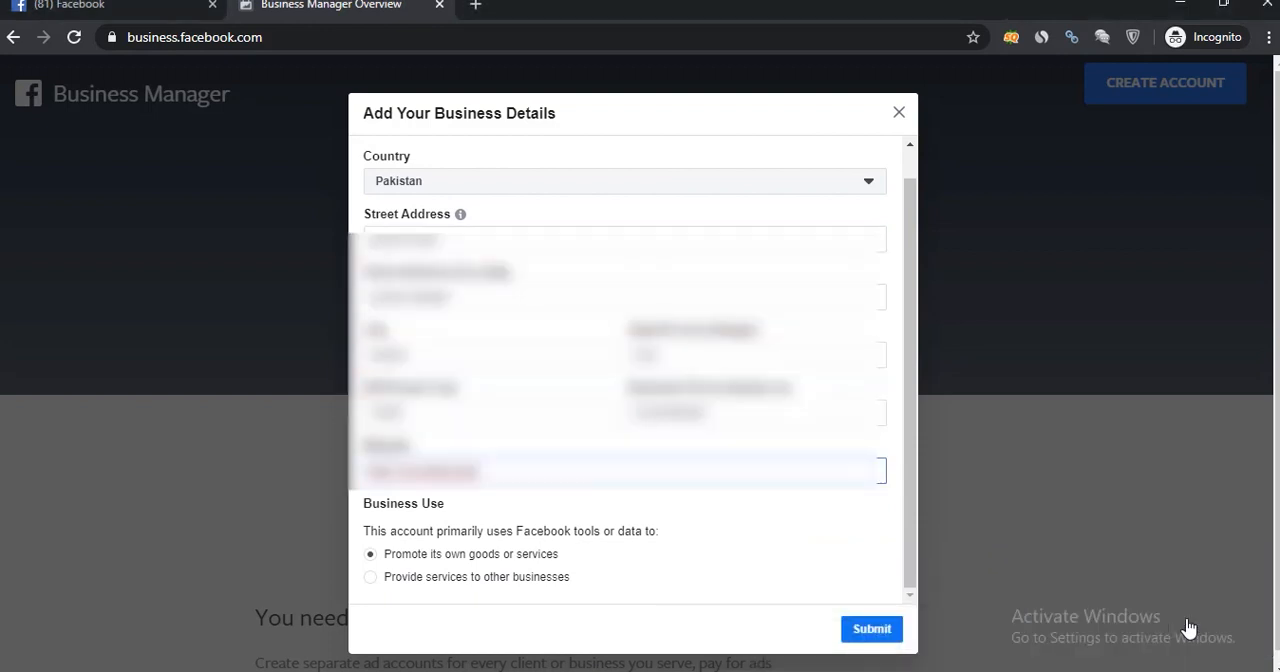
{"action": "left_click", "coordinate": [684, 668]}
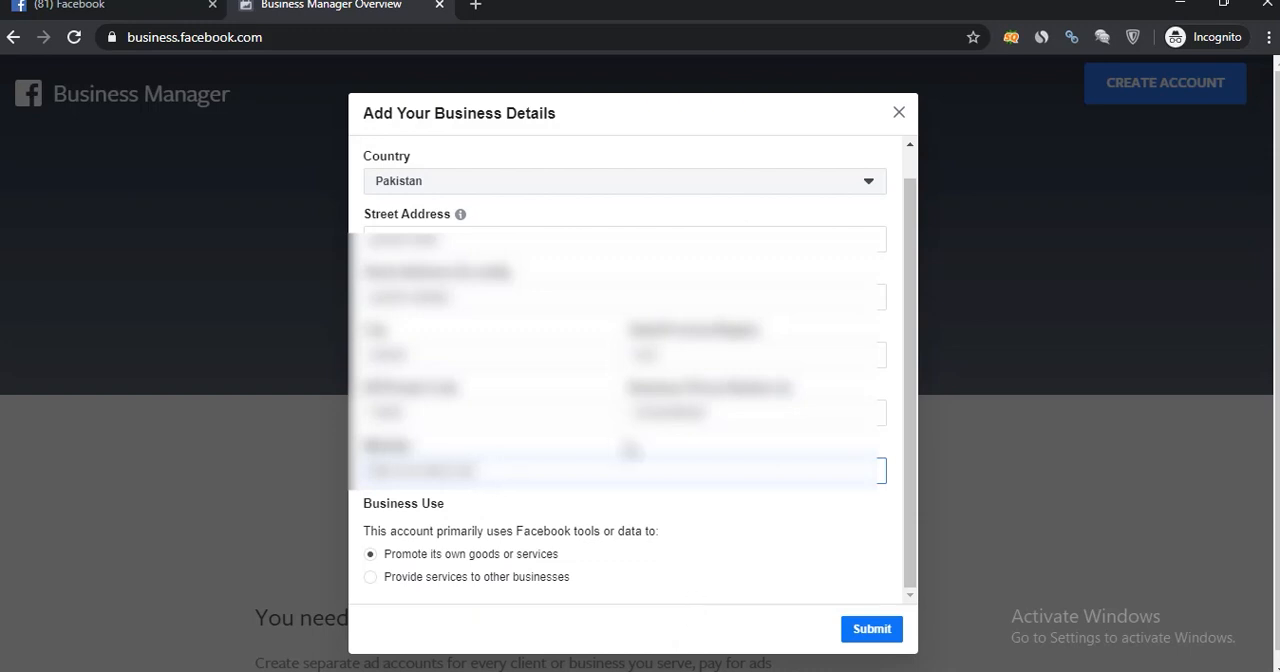
Try to submit the completed business details and check the head of the form for a response.
{"action": "left_click", "coordinate": [879, 640]}
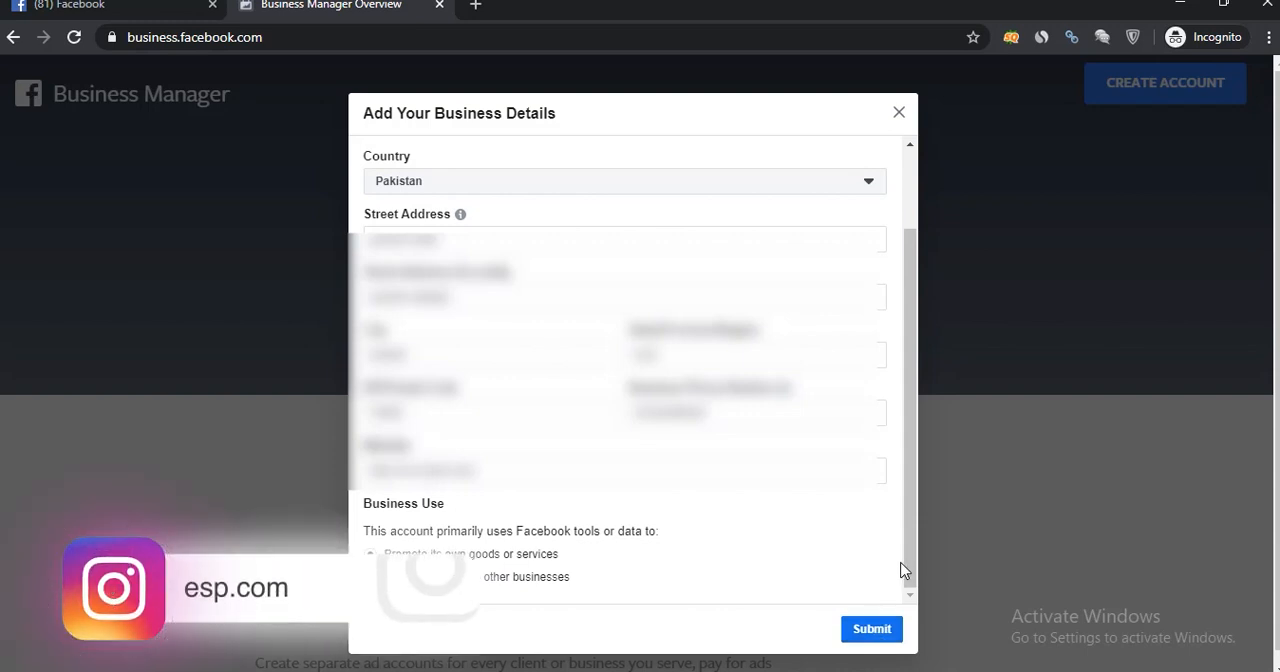
{"action": "left_click_drag", "start_coordinate": [914, 558], "coordinate": [912, 454]}
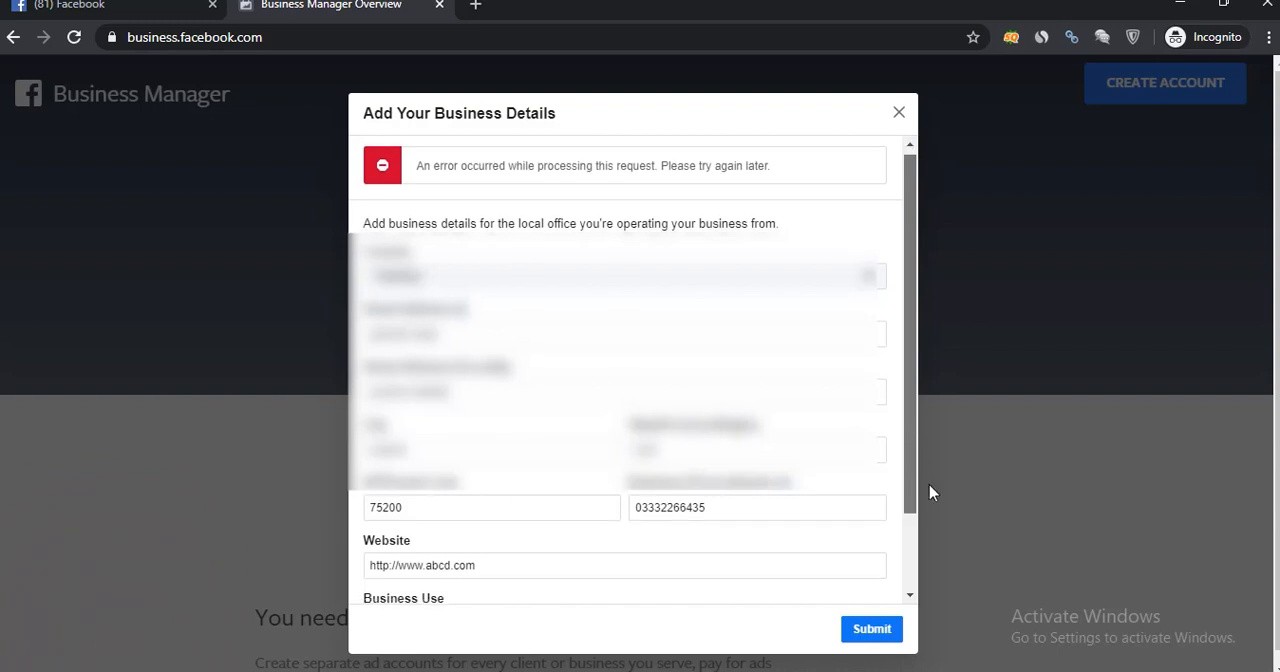
{"action": "left_click", "coordinate": [826, 670]}
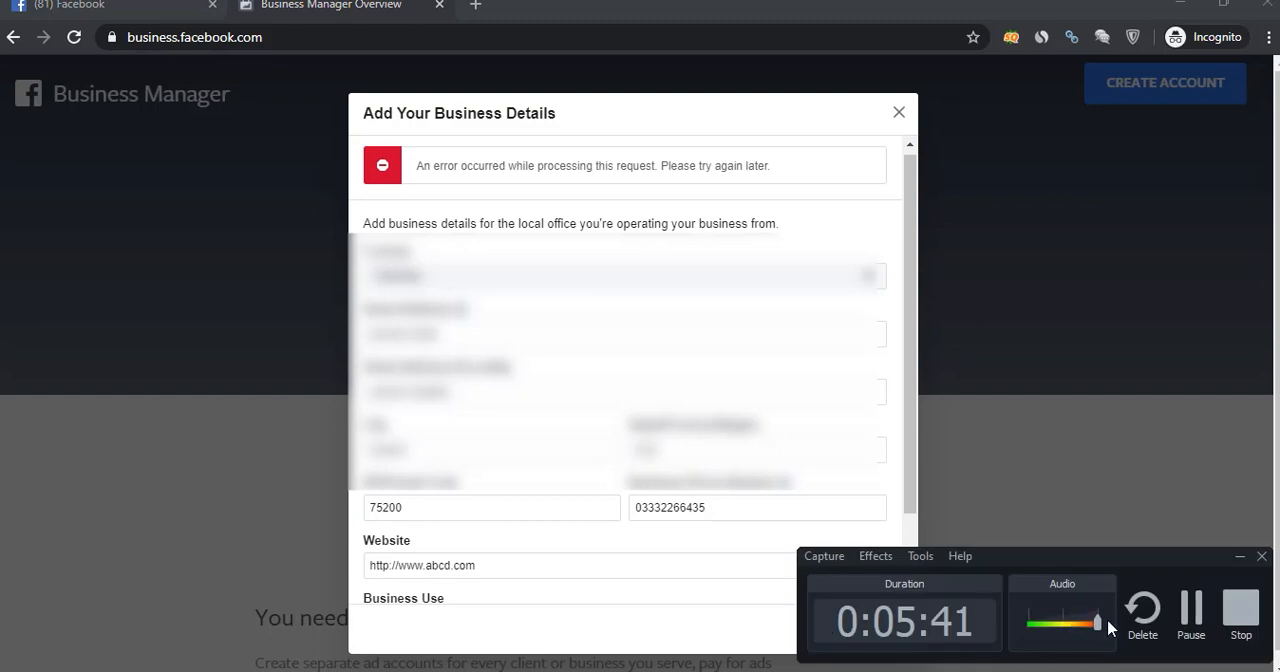
{"action": "left_click", "coordinate": [1192, 618]}
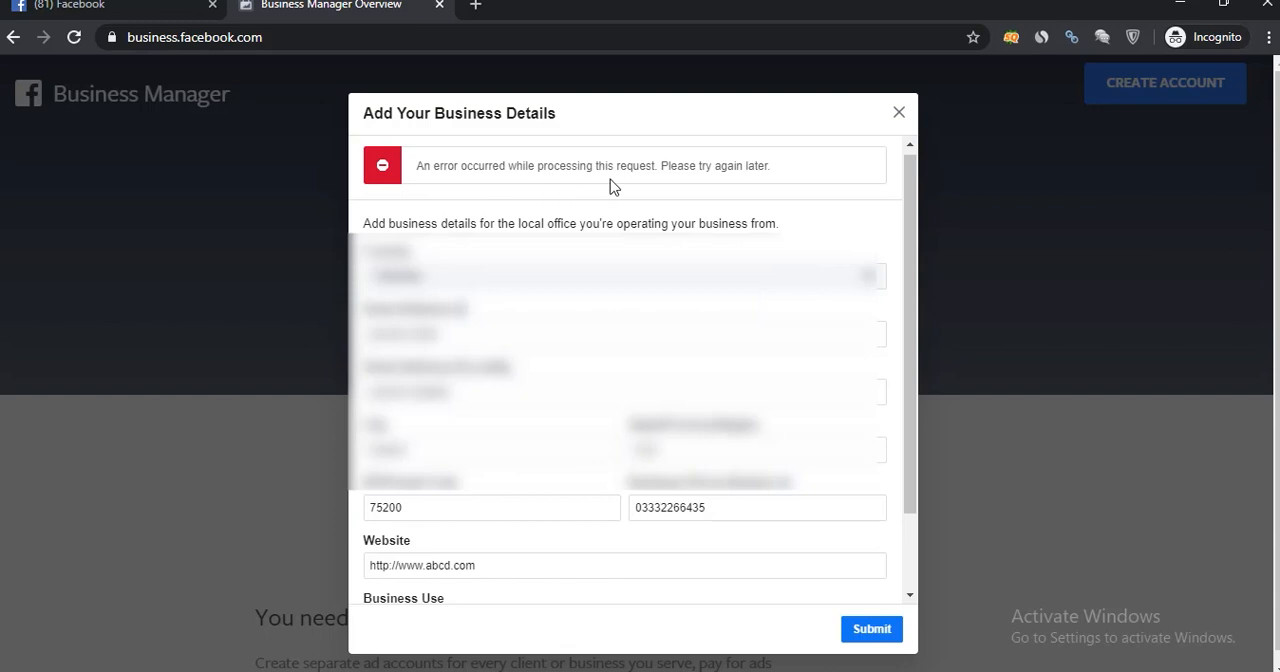
{"action": "left_click_drag", "start_coordinate": [920, 249], "coordinate": [933, 392]}
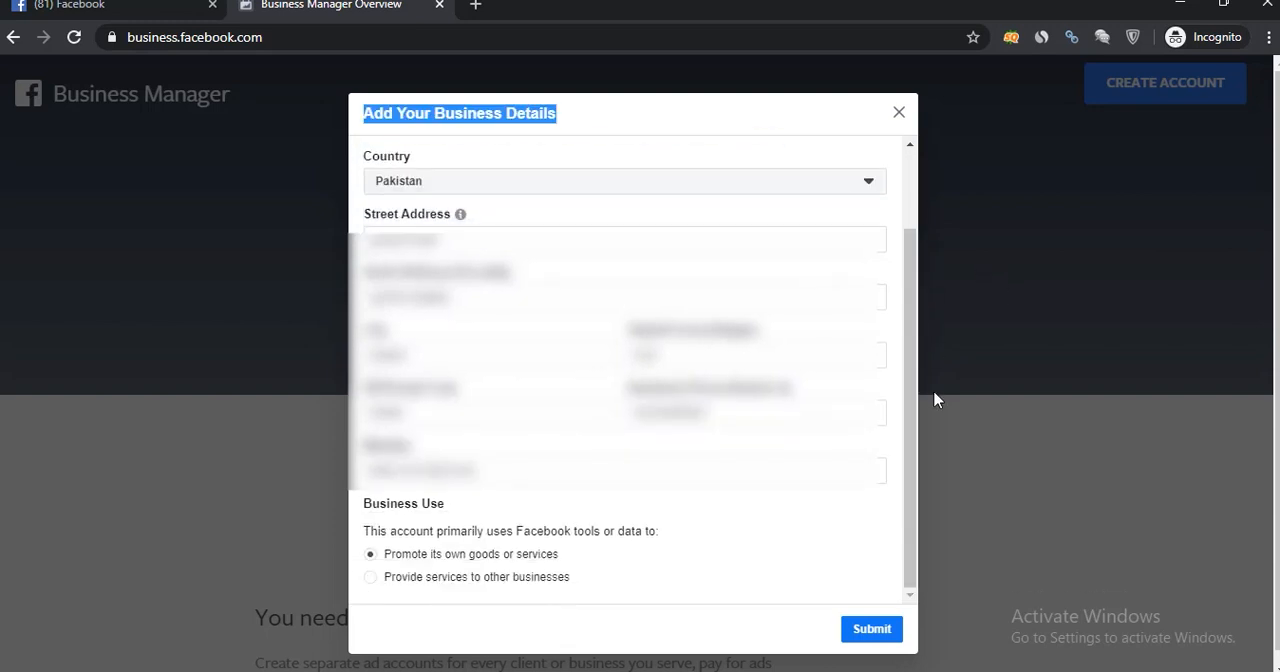
{"action": "left_click", "coordinate": [738, 670]}
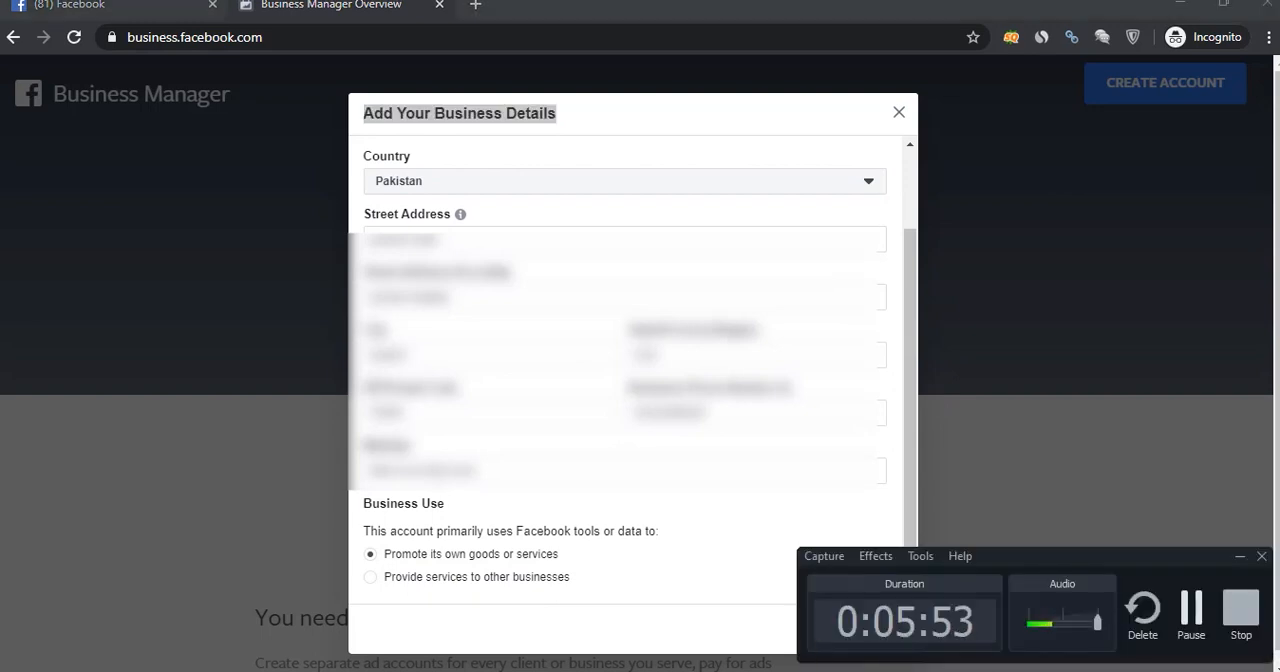
{"action": "left_click", "coordinate": [1208, 632]}
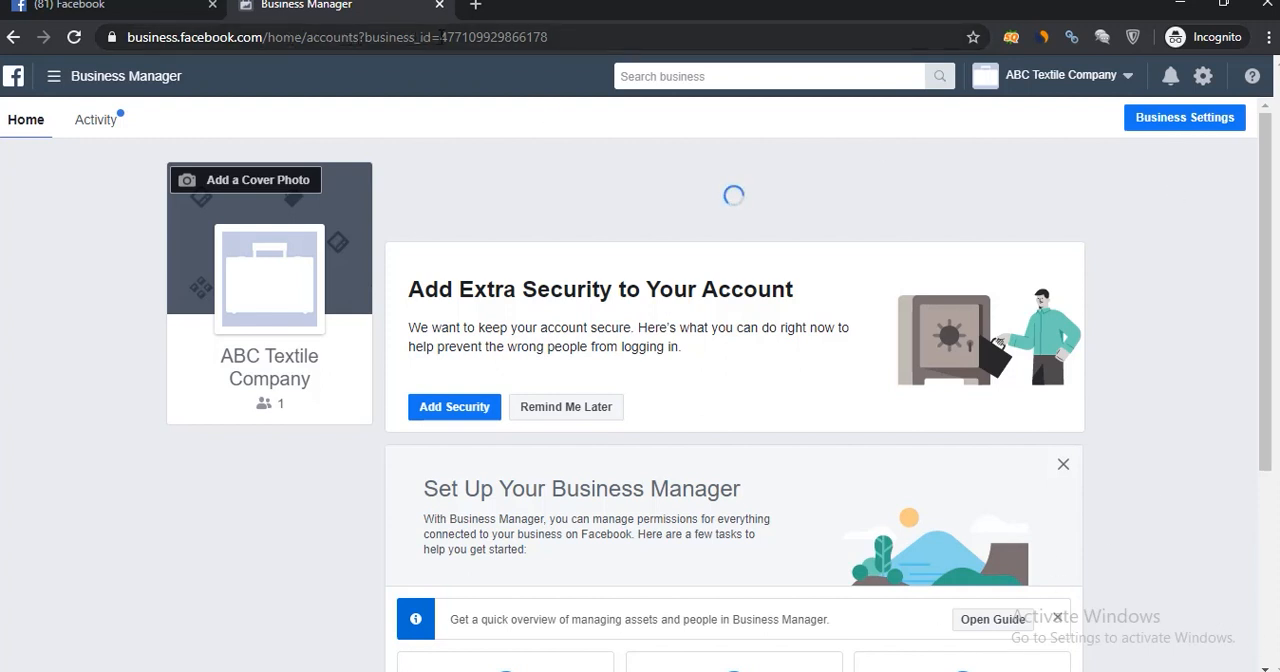
Examine the new account's business ID, company name, people count and setup tasks on the Business Manager home page.
{"action": "left_click_drag", "start_coordinate": [441, 37], "coordinate": [549, 37]}
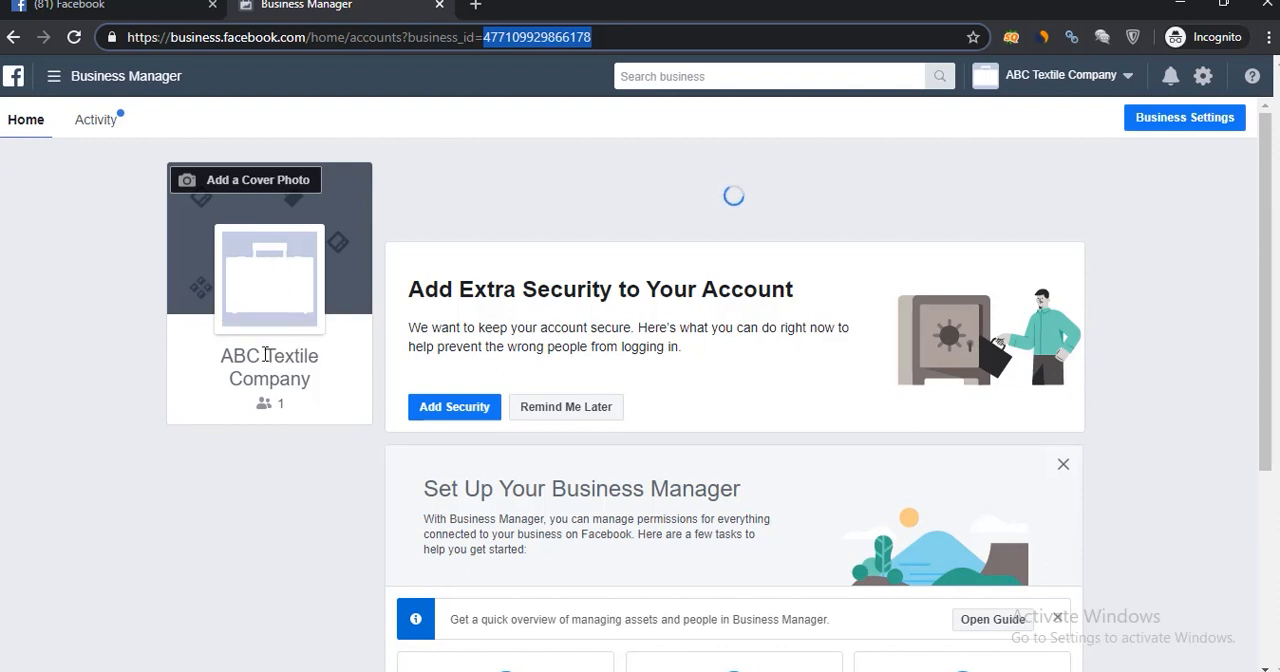
{"action": "left_click_drag", "start_coordinate": [233, 355], "coordinate": [321, 381]}
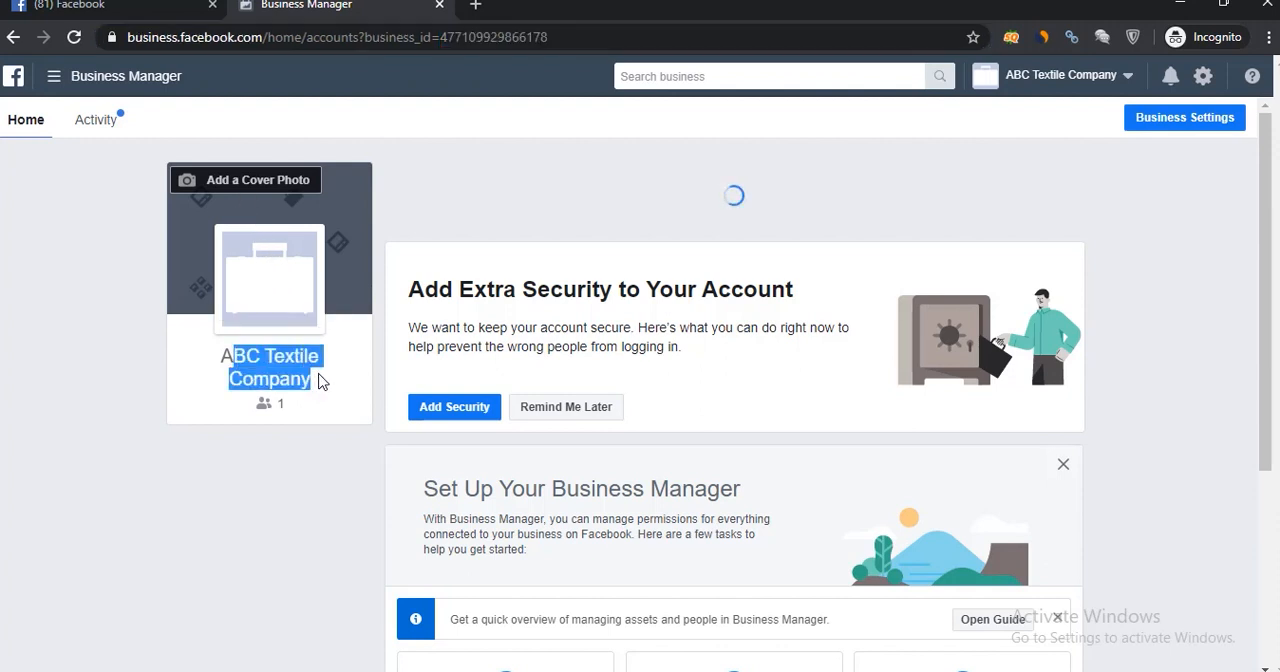
{"action": "double_click", "coordinate": [281, 402]}
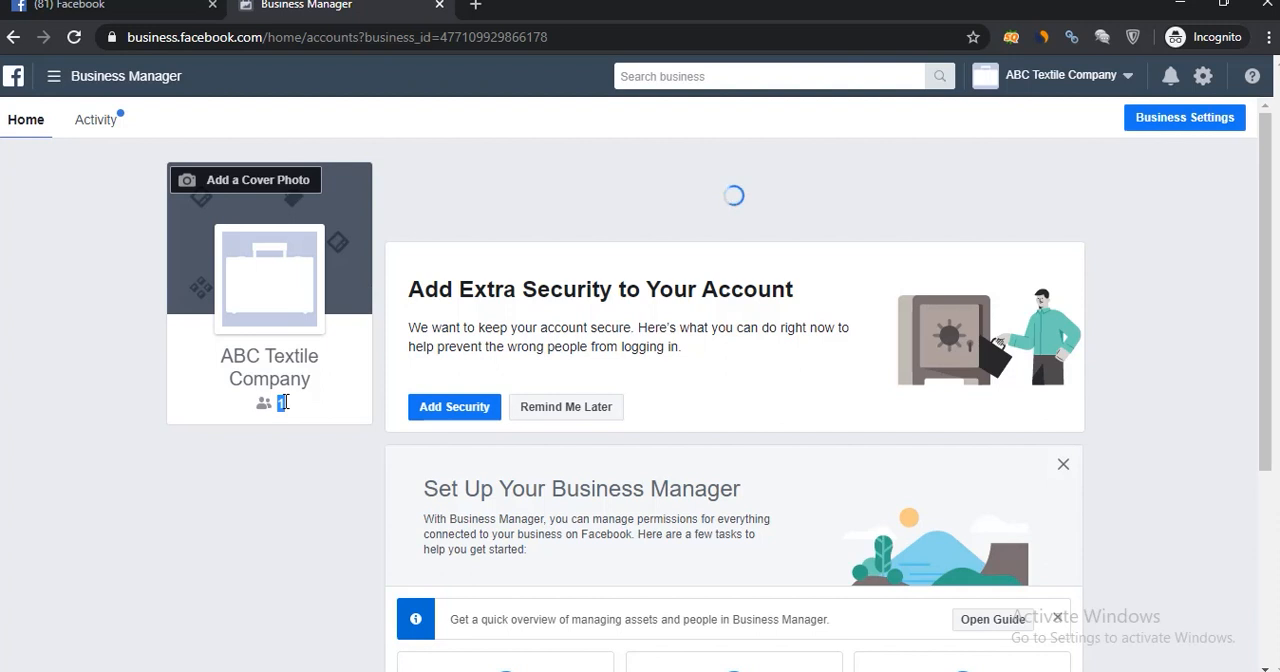
{"action": "scroll", "coordinate": [1274, 380], "scroll_direction": "down", "scroll_amount": 1}
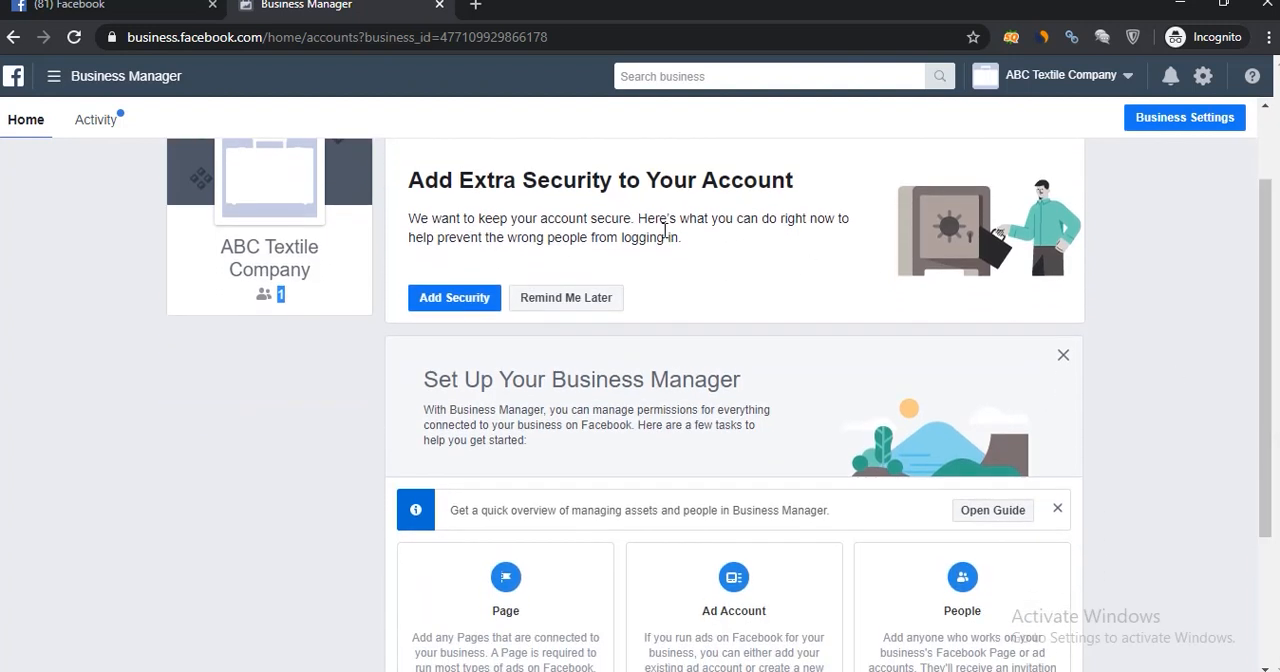
Postpone the extra account security prompt and dismiss the quick overview guide notice on the home page.
{"action": "left_click_drag", "start_coordinate": [438, 179], "coordinate": [770, 178]}
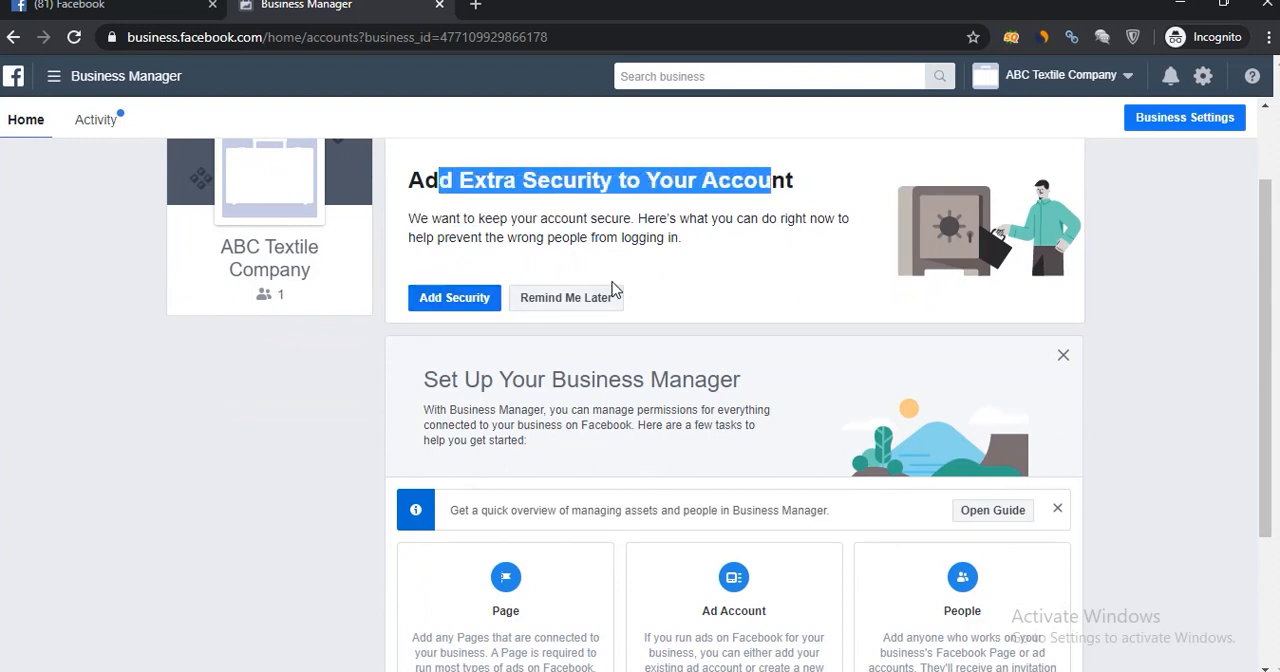
{"action": "left_click", "coordinate": [579, 304]}
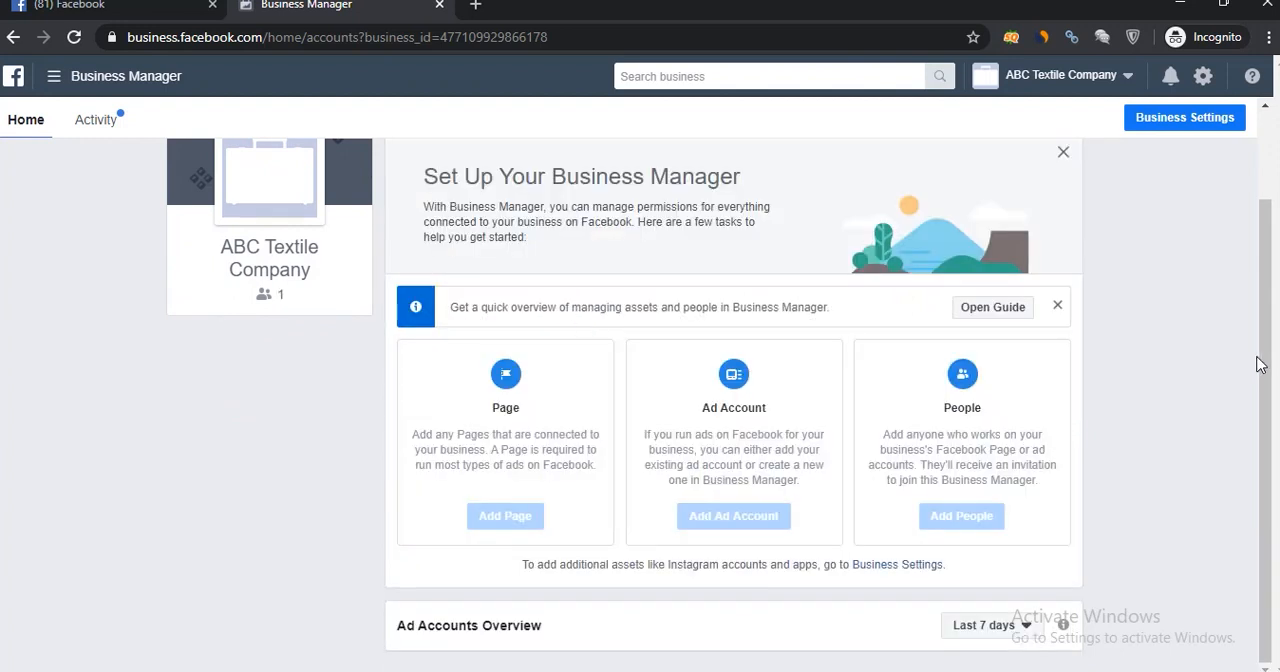
{"action": "left_click_drag", "start_coordinate": [1267, 363], "coordinate": [1270, 273]}
{"action": "left_click", "coordinate": [1057, 307]}
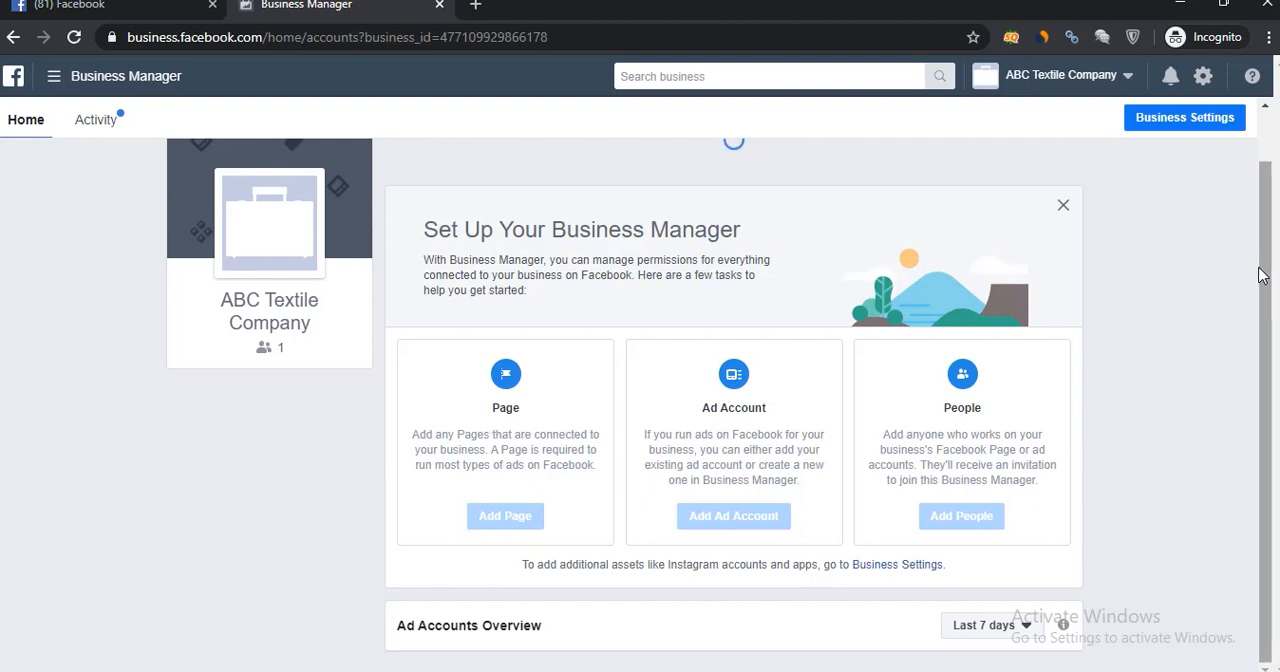
Reload the Business Manager home page and review its setup tasks and ad accounts overview.
{"action": "left_click_drag", "start_coordinate": [1260, 267], "coordinate": [1268, 207]}
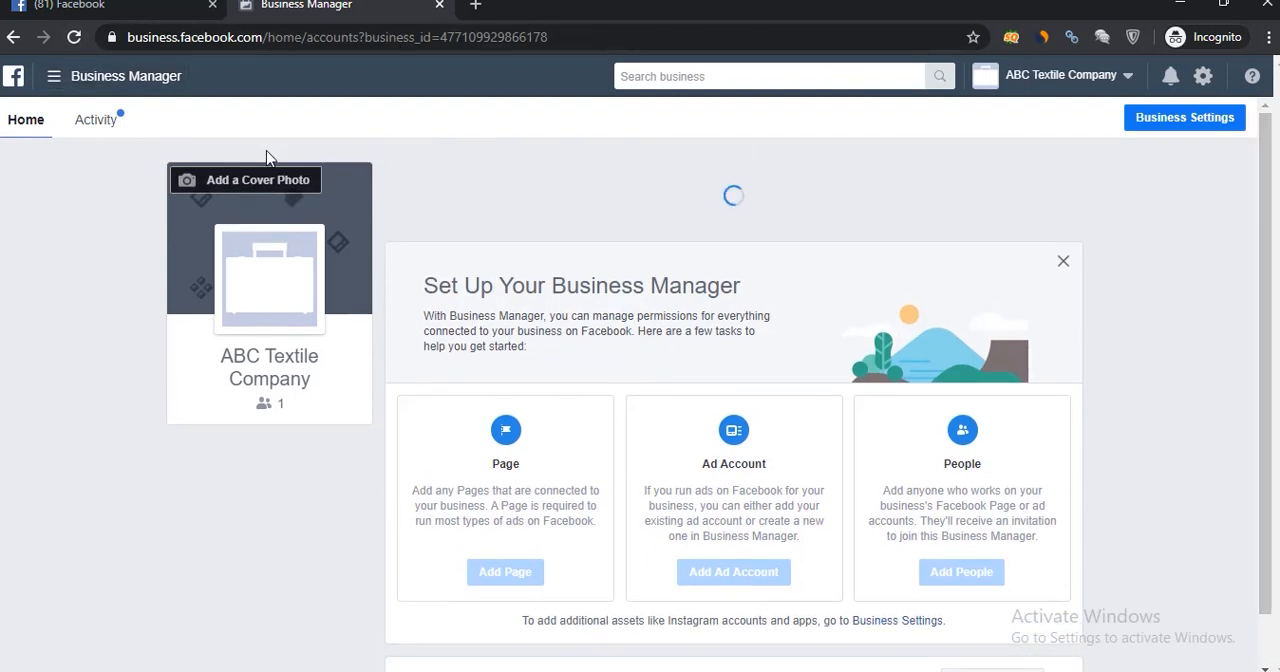
{"action": "left_click", "coordinate": [75, 37]}
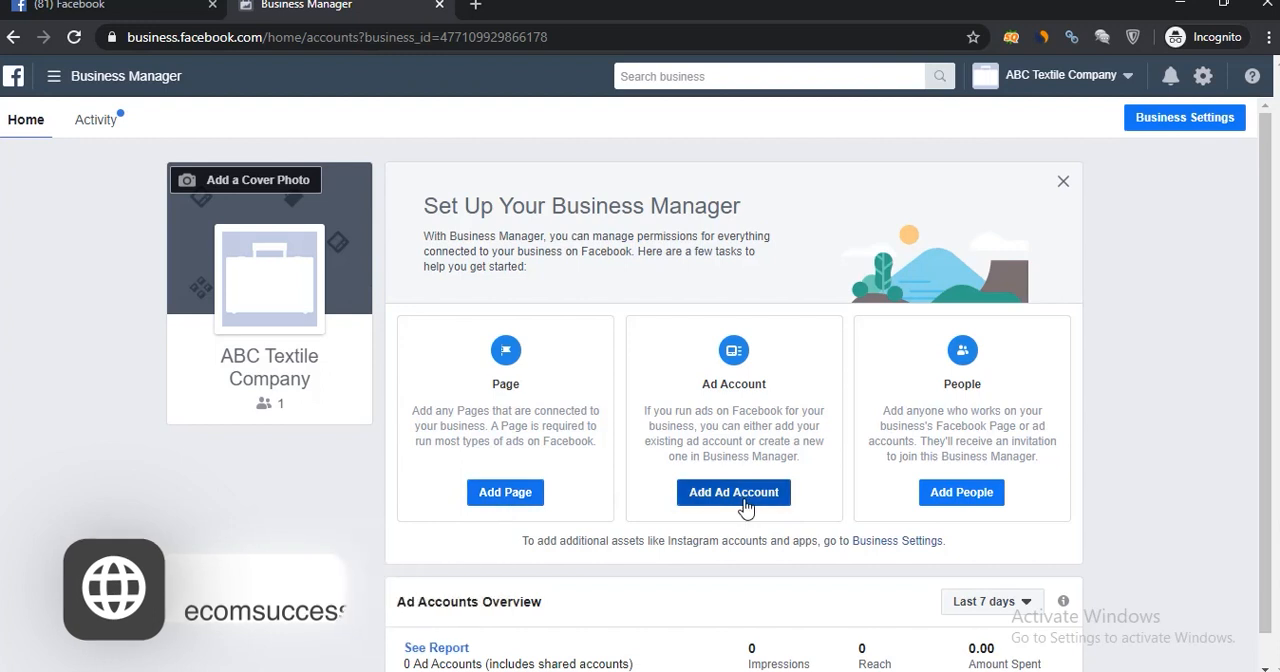
{"action": "left_click_drag", "start_coordinate": [1274, 462], "coordinate": [1274, 542]}
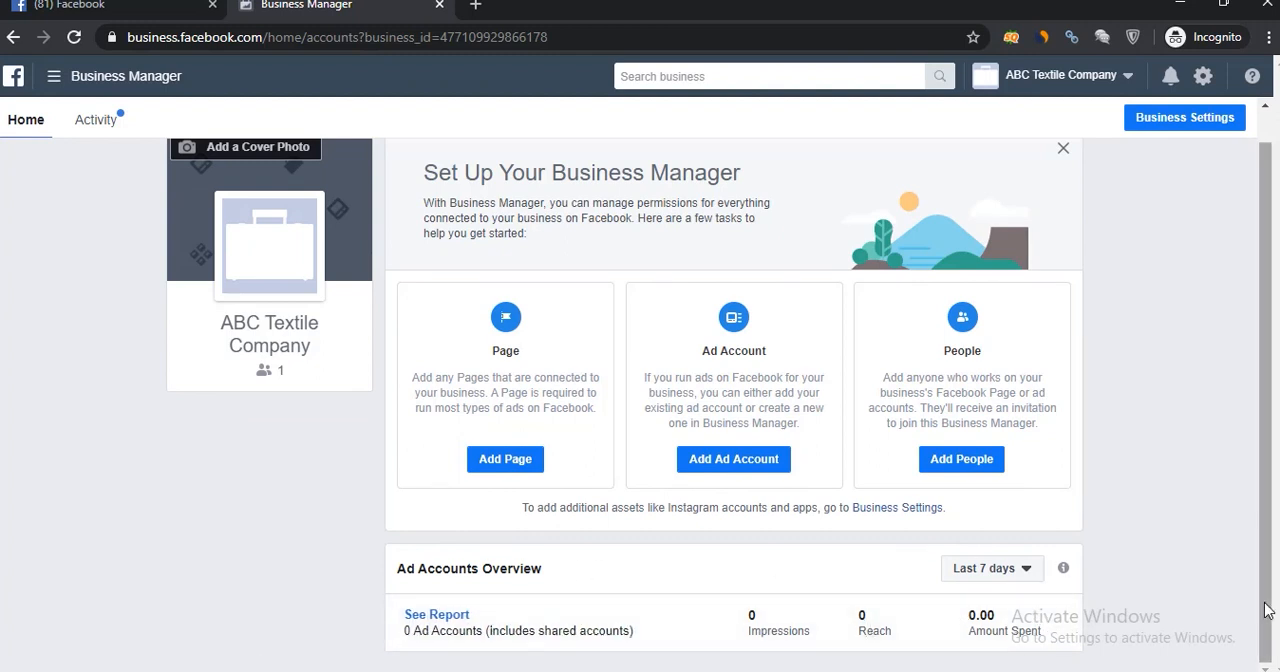
{"action": "left_click_drag", "start_coordinate": [1266, 606], "coordinate": [1249, 478]}
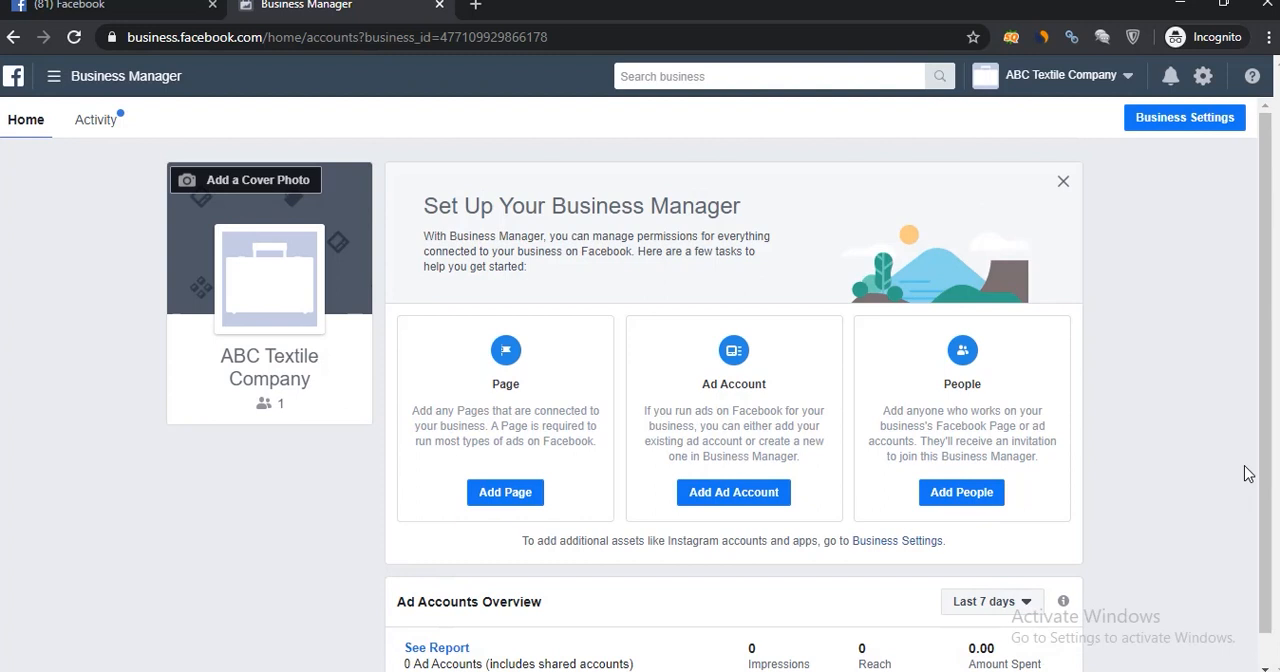
Examine the options for adding Pages and for adding ad accounts to the business, closing each dialog without adding anything.
{"action": "left_click", "coordinate": [497, 496]}
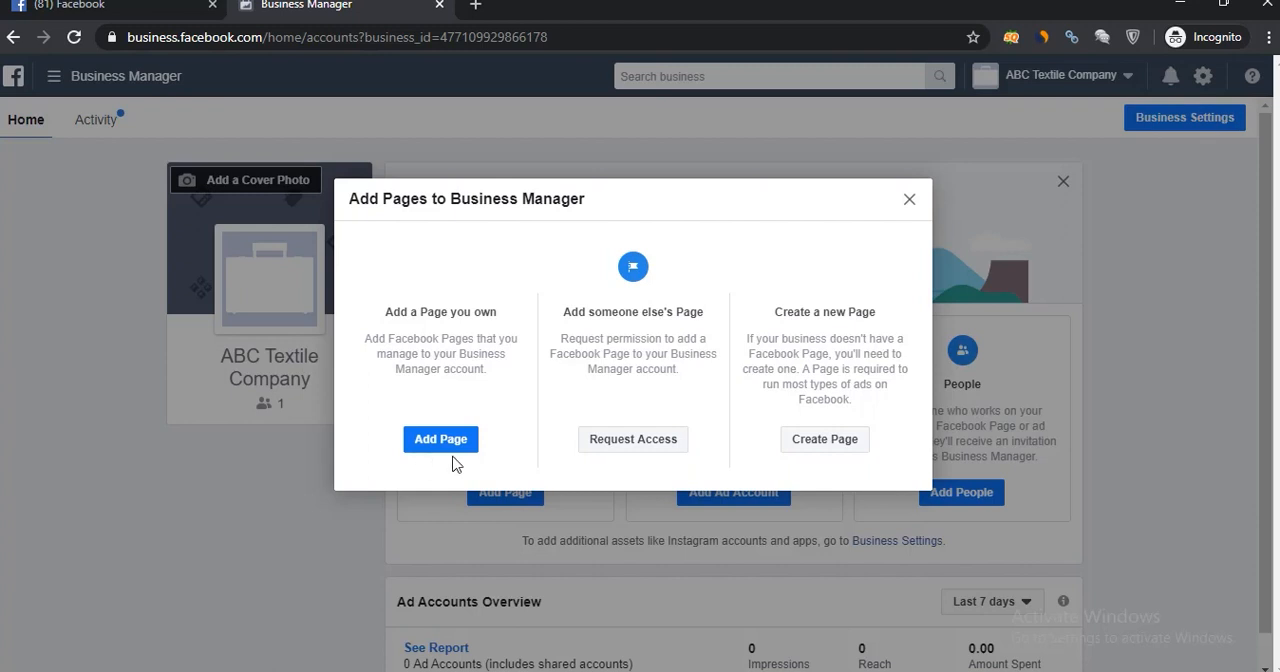
{"action": "left_click", "coordinate": [911, 203]}
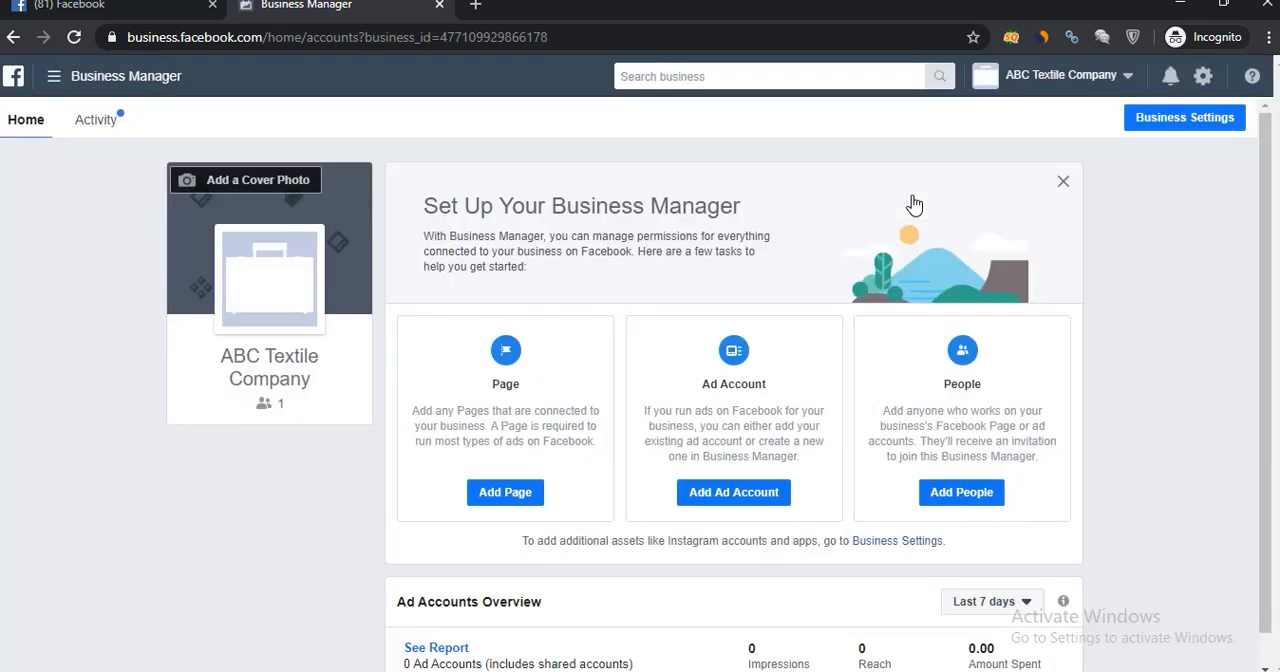
{"action": "left_click", "coordinate": [727, 492]}
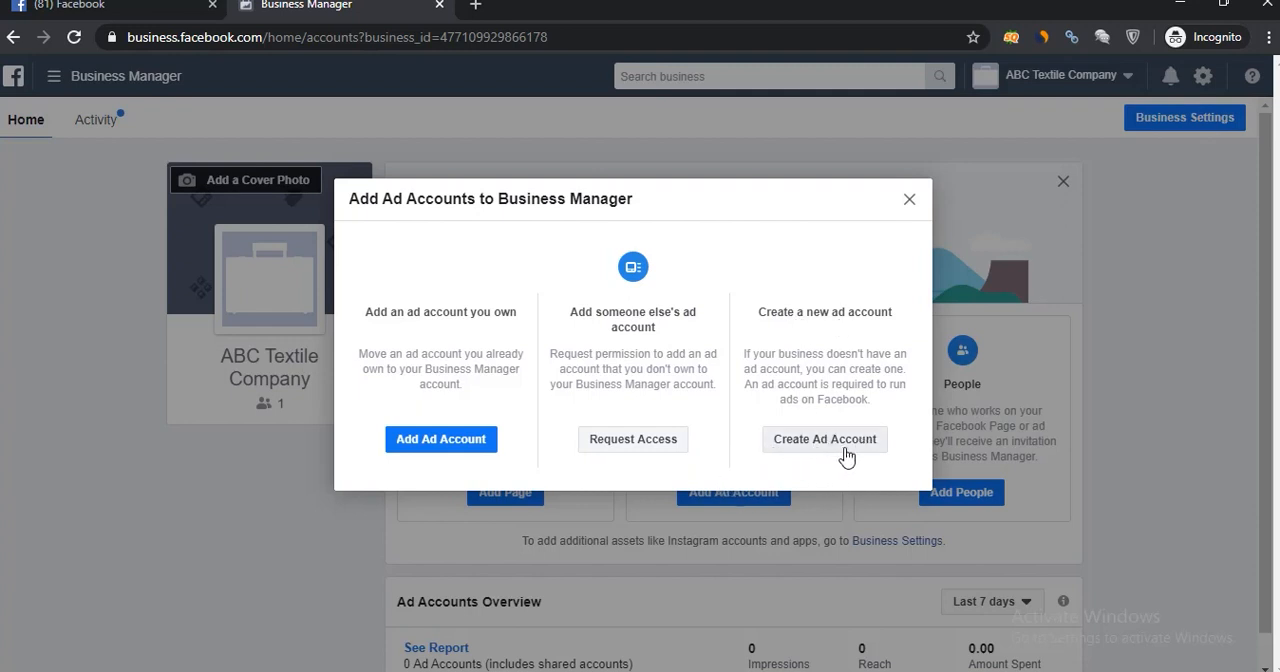
{"action": "left_click", "coordinate": [909, 202]}
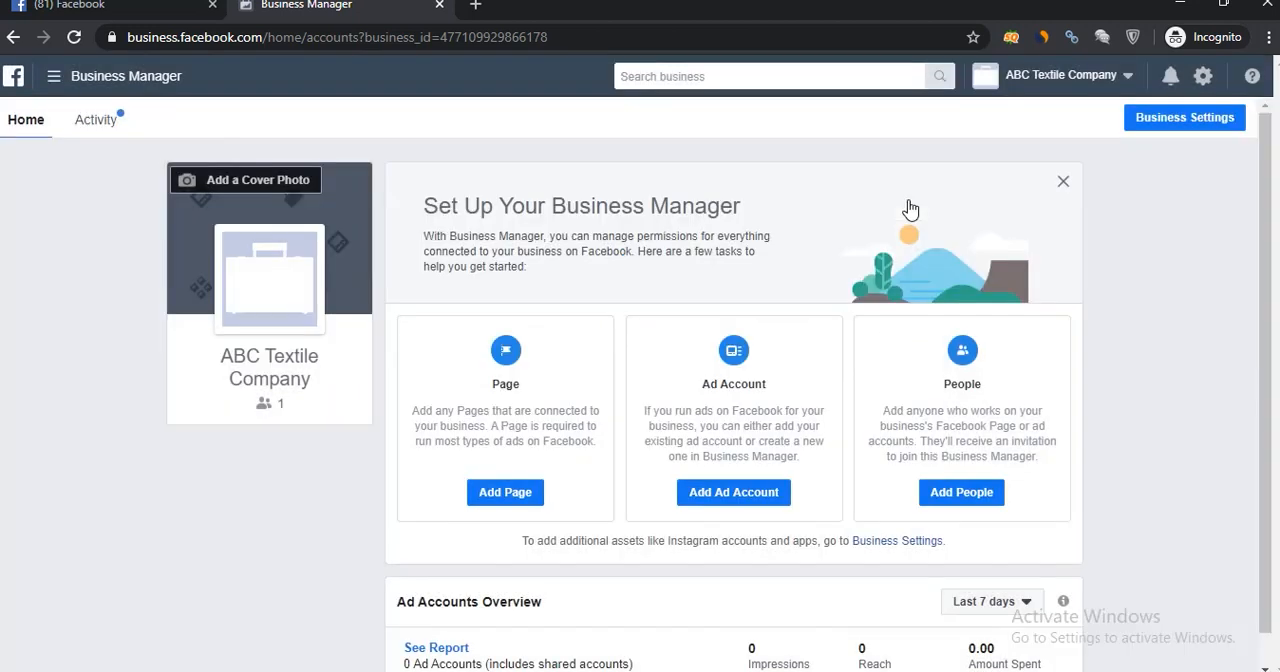
Examine the business roles and advanced finance roles for inviting people, and close the invitation without sending it.
{"action": "left_click", "coordinate": [947, 495]}
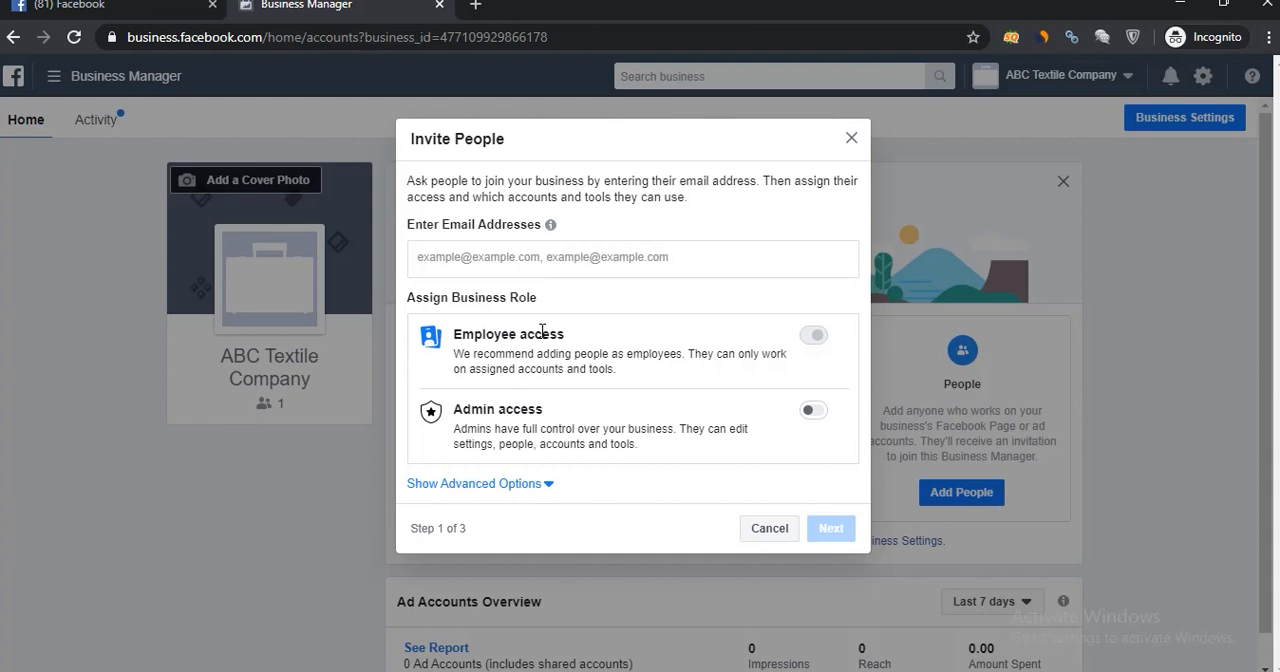
{"action": "left_click", "coordinate": [543, 485]}
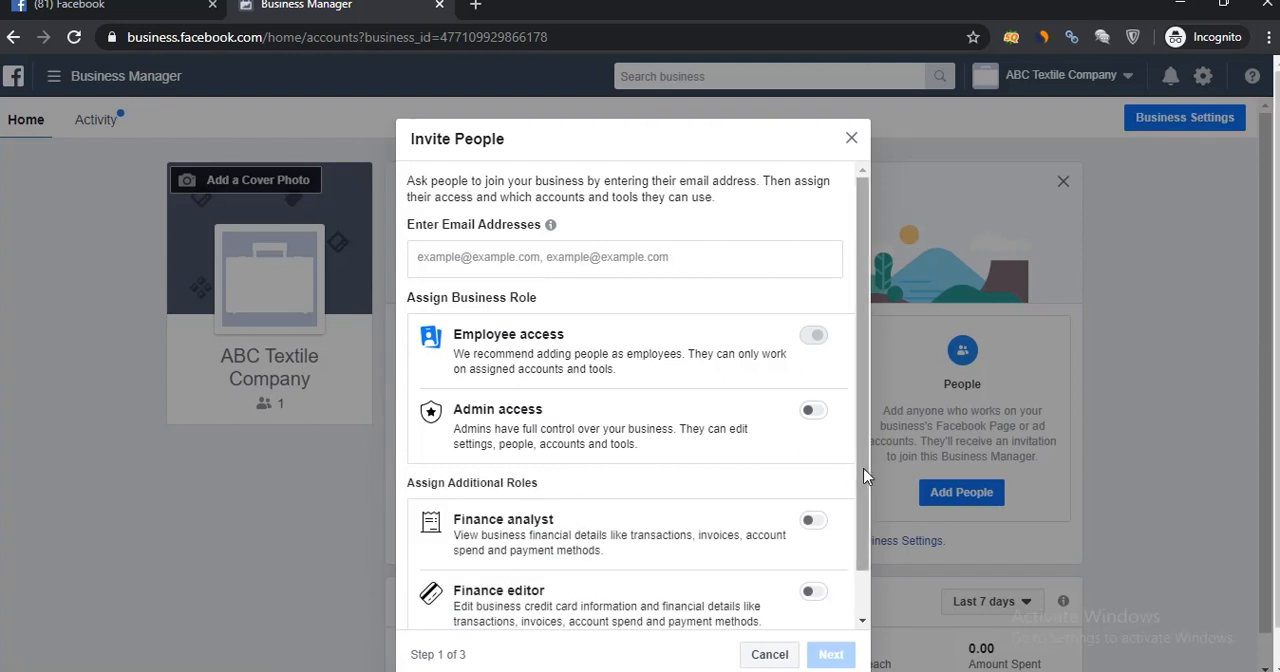
{"action": "left_click_drag", "start_coordinate": [861, 487], "coordinate": [840, 545]}
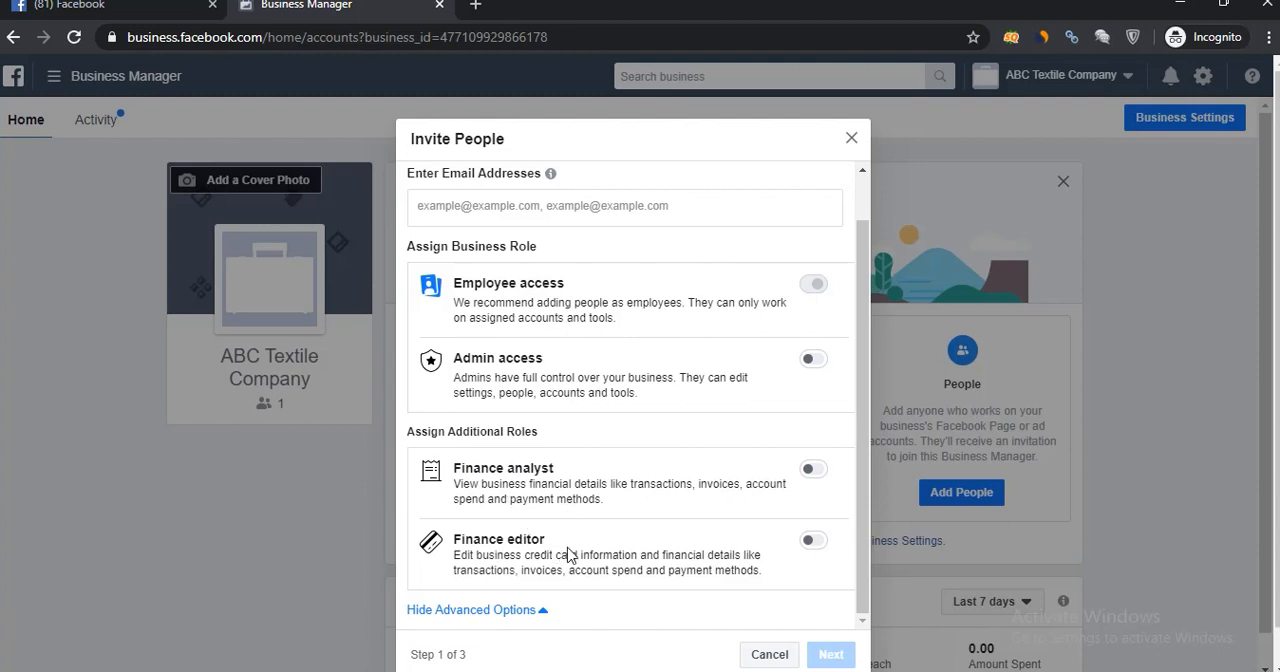
{"action": "left_click_drag", "start_coordinate": [864, 517], "coordinate": [865, 432]}
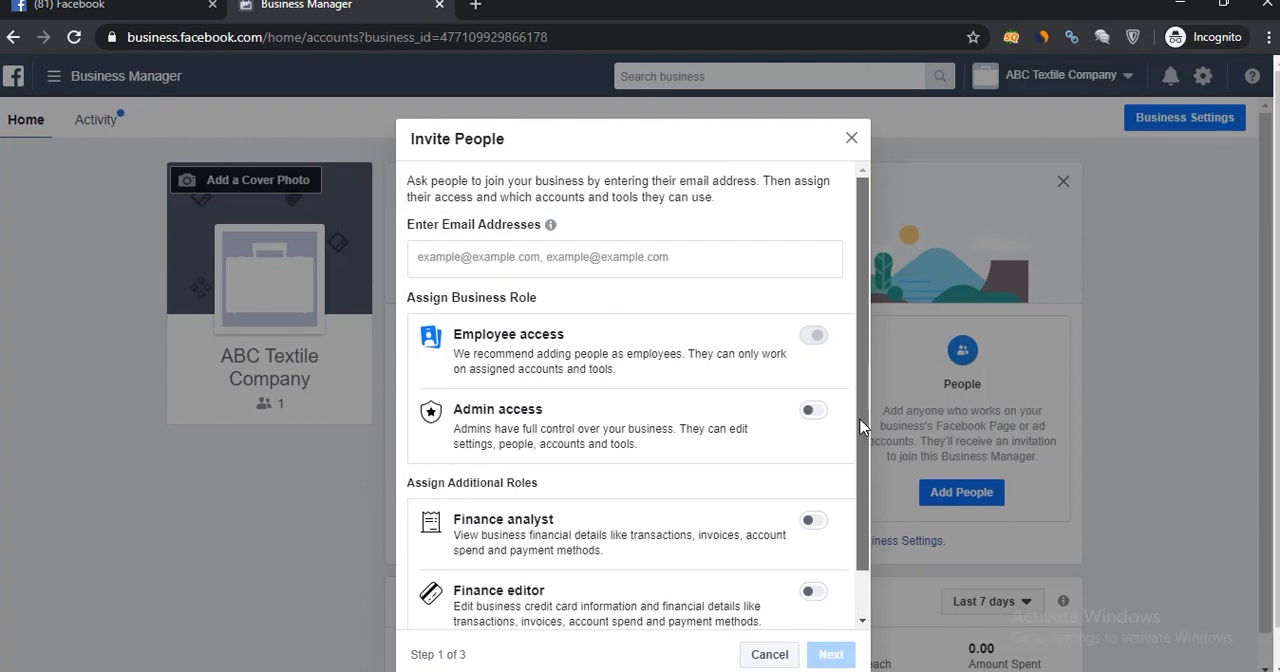
{"action": "left_click", "coordinate": [850, 138]}
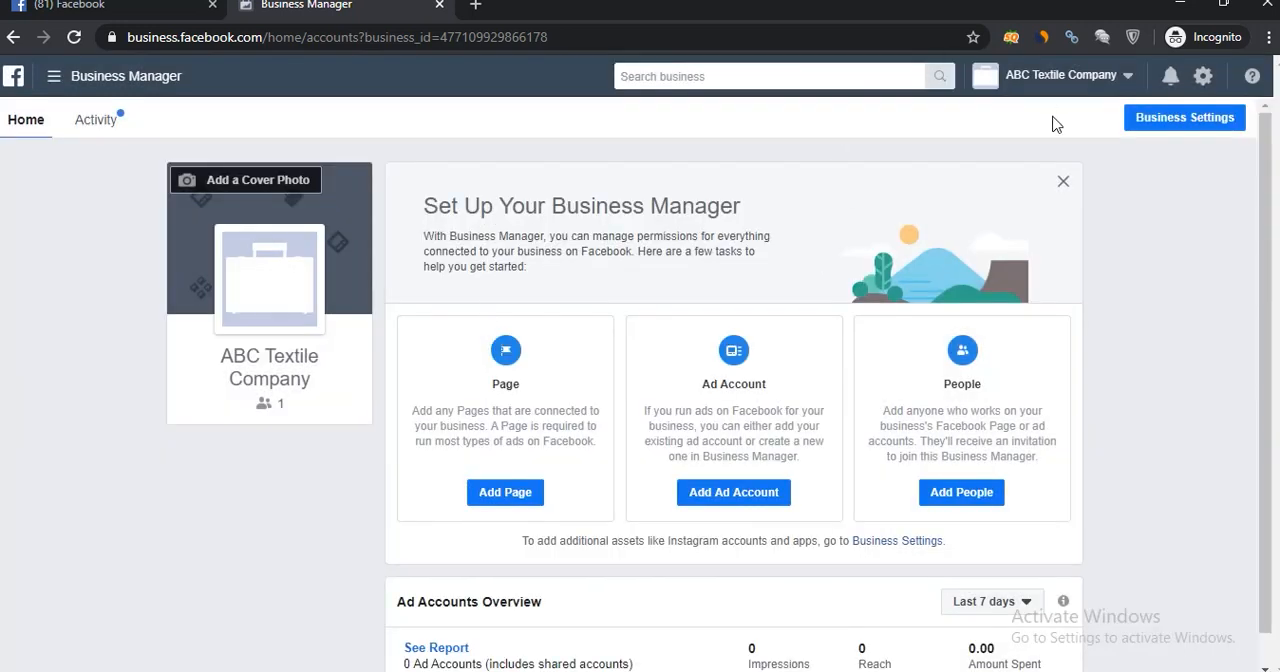